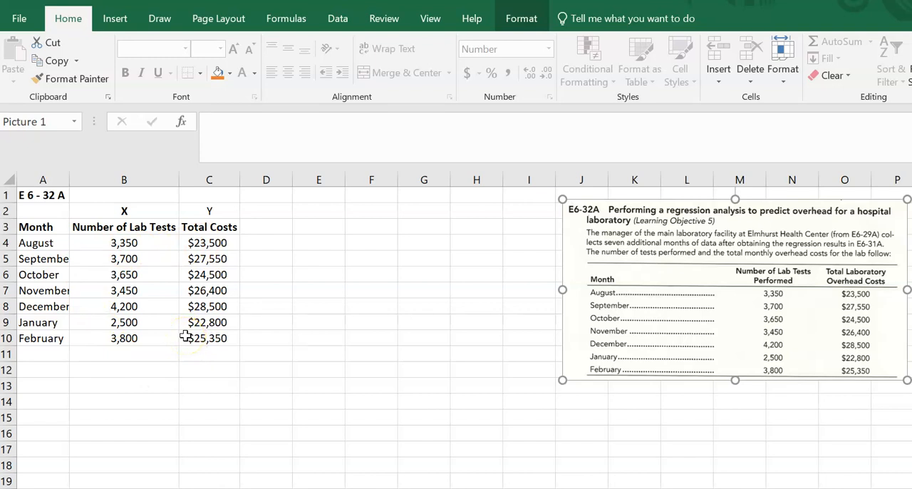
Step: Insert a scatter chart of the lab tests and total costs in B3:C10, and move it closer to the data table
{"action": "left_click", "coordinate": [122, 227]}
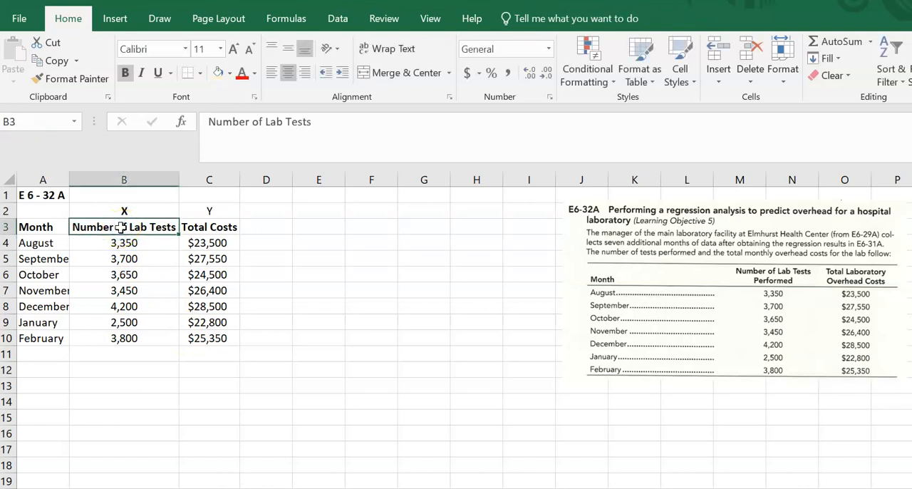
{"action": "key", "text": "shift+Right"}
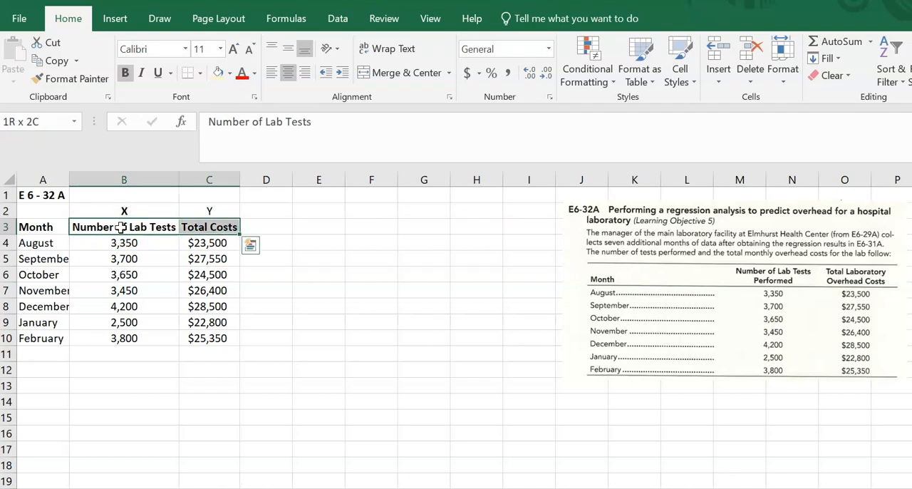
{"action": "key", "text": "shift+Down"}
{"action": "key", "text": "shift+Down"}
{"action": "key", "text": "shift+Down"}
{"action": "key", "text": "shift+Down"}
{"action": "key", "text": "shift+Down"}
{"action": "key", "text": "shift+Down"}
{"action": "key", "text": "shift+Down"}
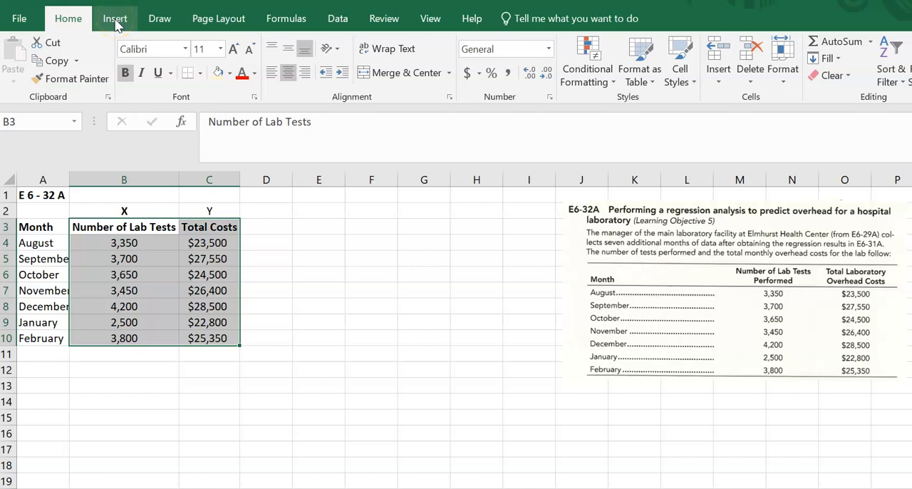
{"action": "left_click", "coordinate": [116, 21]}
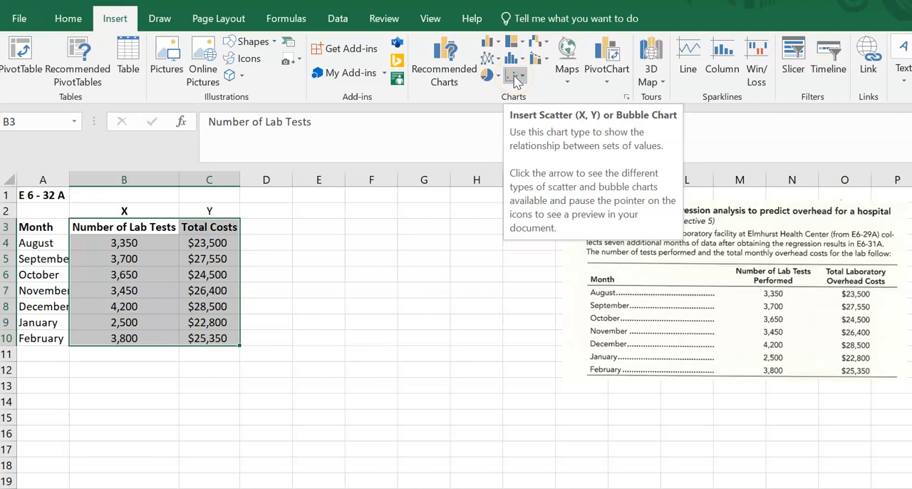
{"action": "left_click", "coordinate": [516, 79]}
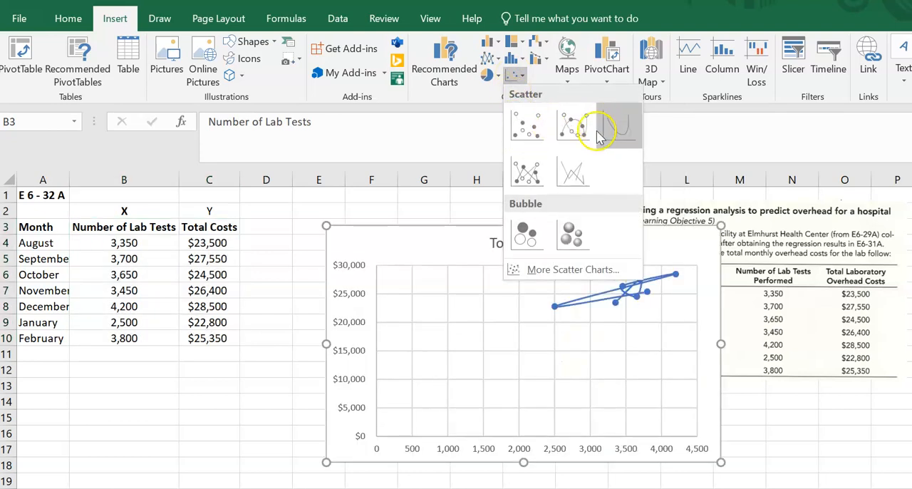
{"action": "left_click", "coordinate": [528, 124]}
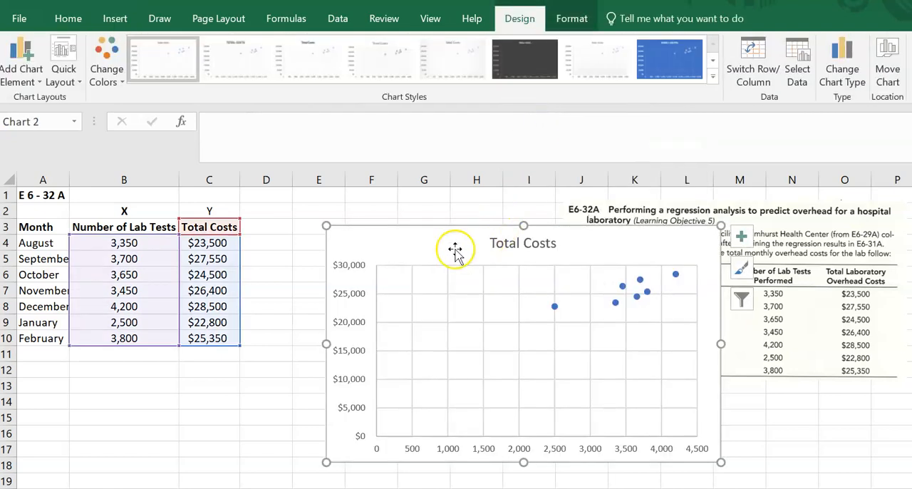
{"action": "left_click_drag", "start_coordinate": [421, 250], "coordinate": [372, 227]}
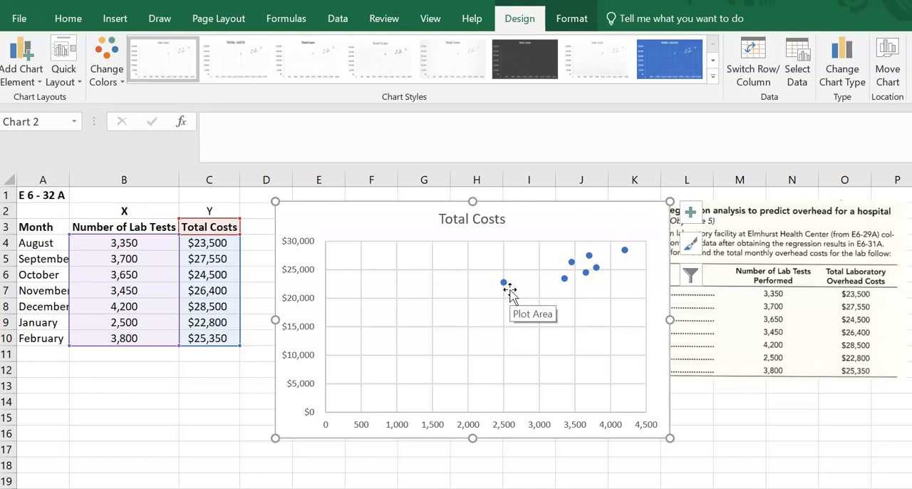
Step: Compare January's number of lab tests and total cost with its point on the scatter chart
{"action": "left_click", "coordinate": [39, 323]}
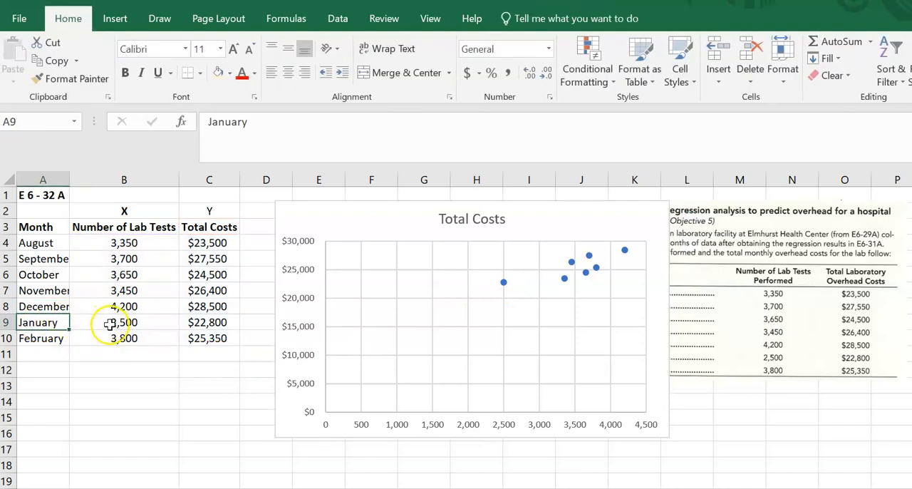
{"action": "left_click", "coordinate": [108, 324]}
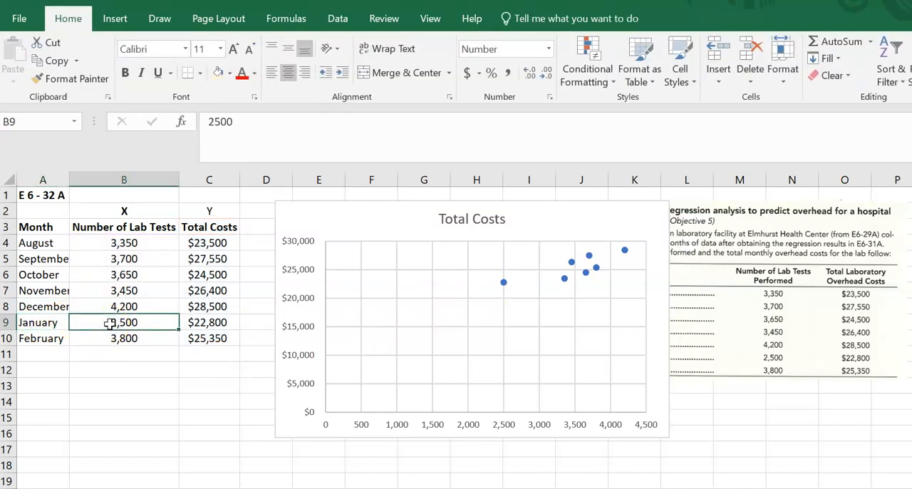
{"action": "left_click", "coordinate": [203, 322]}
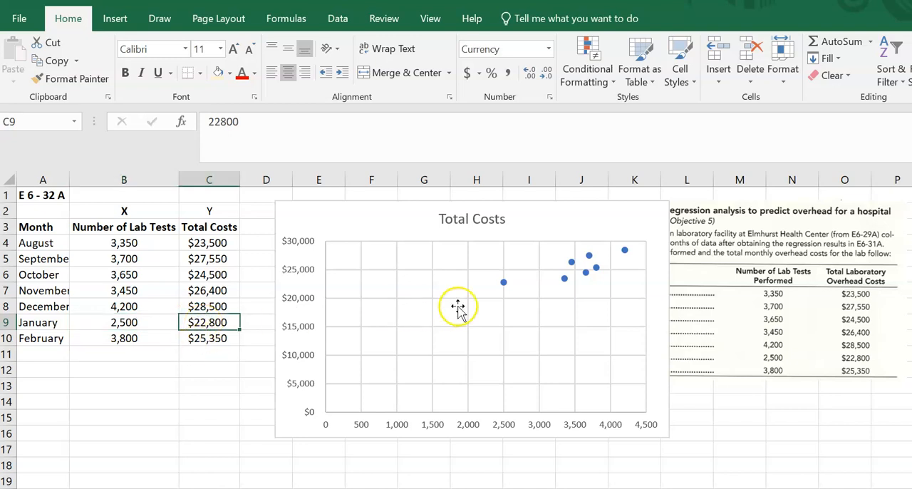
{"action": "left_click", "coordinate": [503, 284]}
{"action": "left_click", "coordinate": [504, 284]}
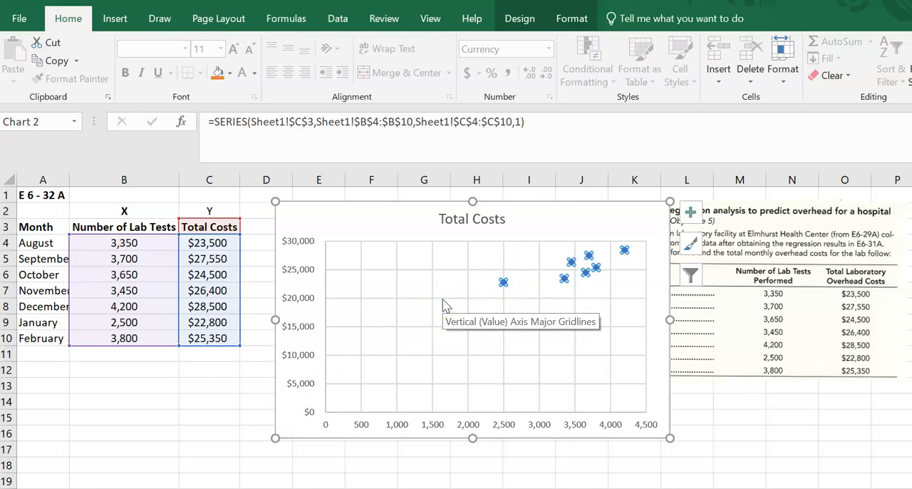
{"action": "left_click", "coordinate": [563, 279]}
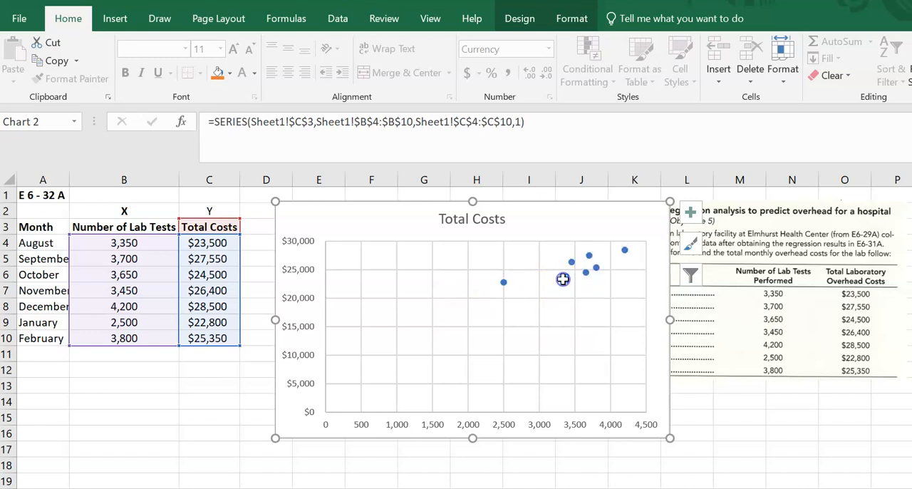
{"action": "left_click", "coordinate": [503, 282]}
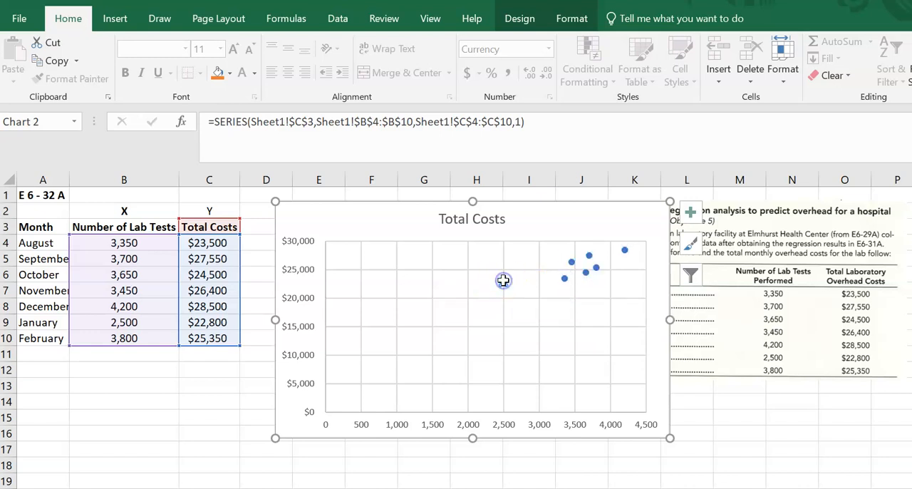
{"action": "left_click", "coordinate": [410, 229]}
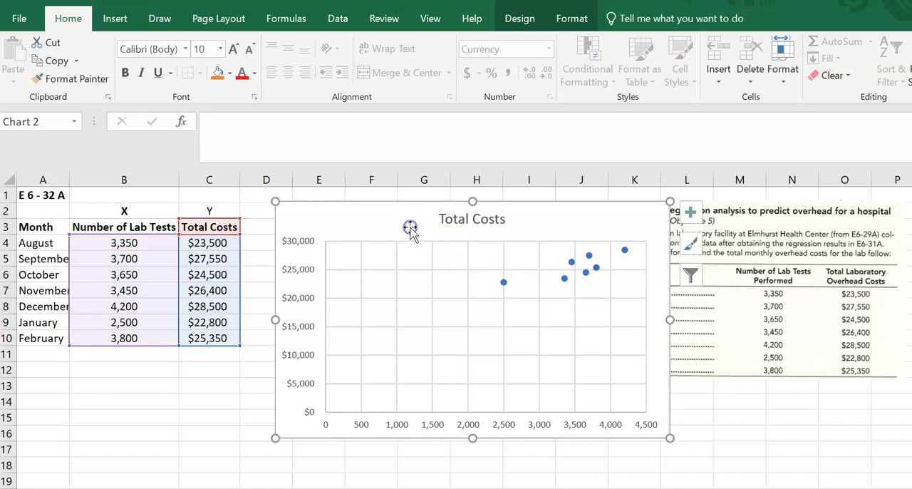
Step: Add a linear trendline to the chart's Total Costs data series
{"action": "left_click", "coordinate": [552, 305]}
{"action": "left_click", "coordinate": [564, 278]}
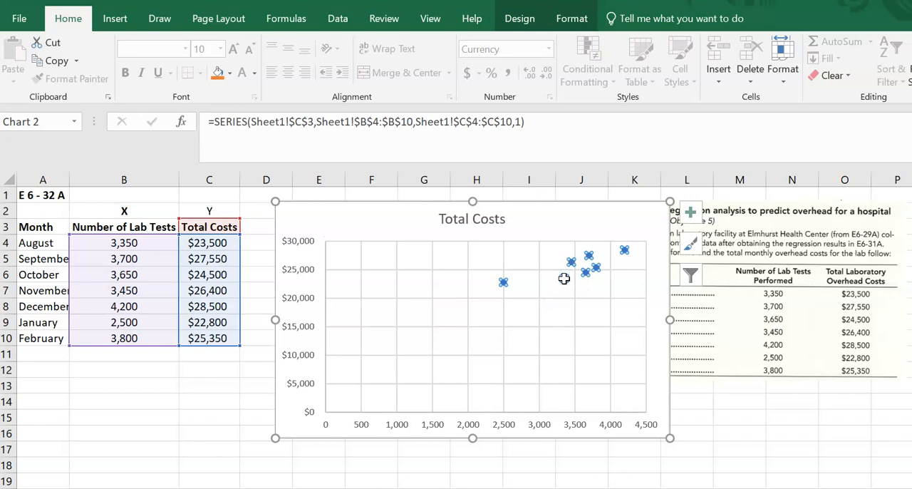
{"action": "right_click", "coordinate": [565, 278]}
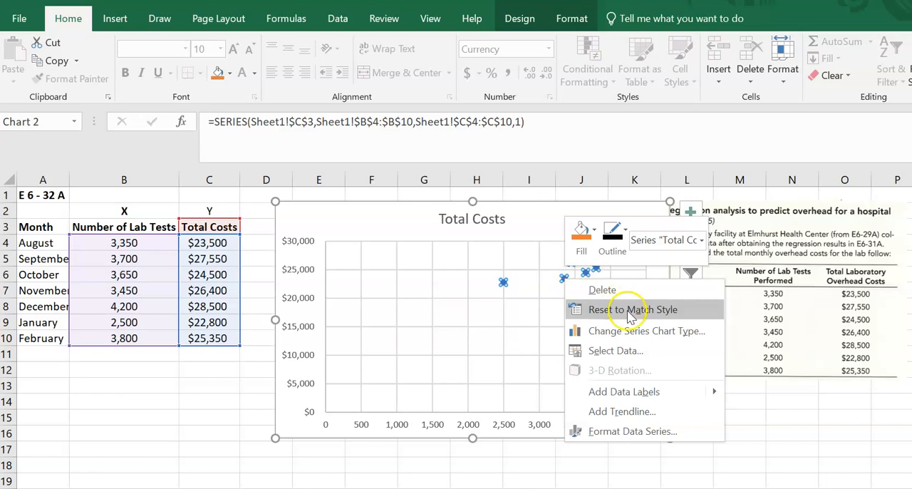
{"action": "left_click", "coordinate": [614, 412]}
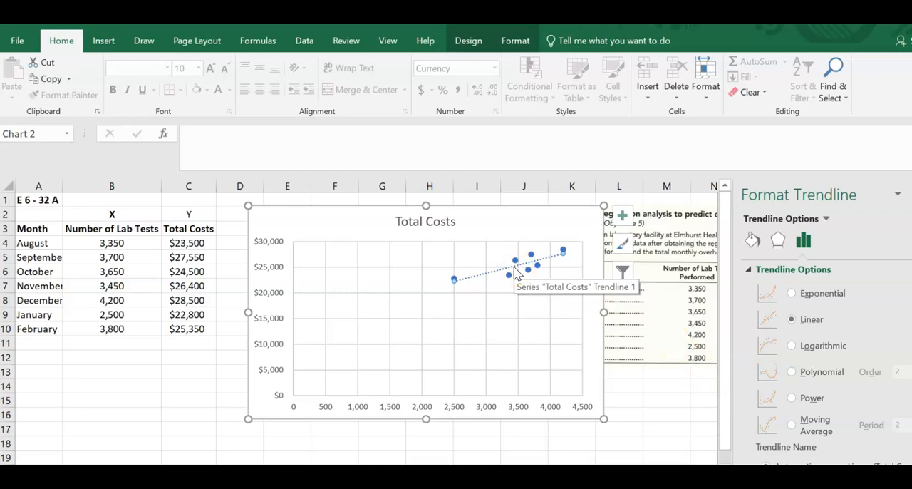
Step: Move the exercise picture below the data table at a smaller size, and shift the chart farther away from the table
{"action": "left_click", "coordinate": [646, 319]}
{"action": "left_click_drag", "start_coordinate": [653, 312], "coordinate": [145, 442]}
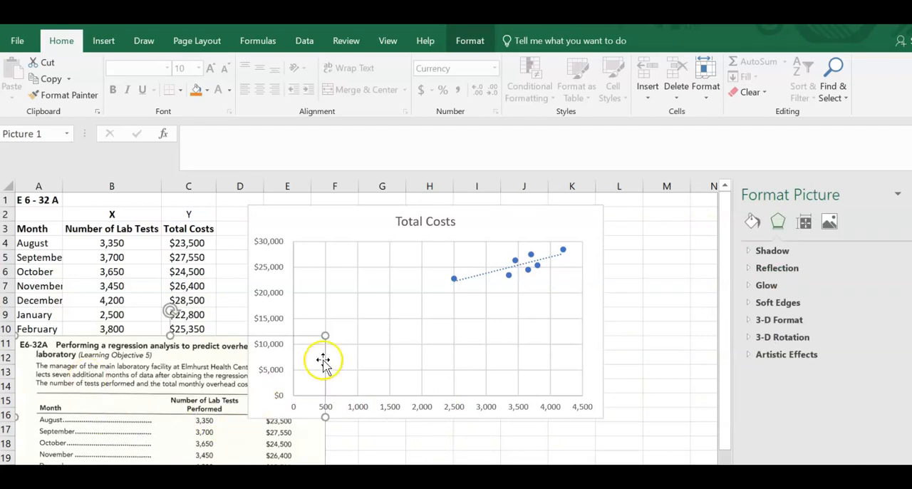
{"action": "left_click_drag", "start_coordinate": [324, 337], "coordinate": [254, 372]}
{"action": "left_click_drag", "start_coordinate": [316, 218], "coordinate": [385, 222]}
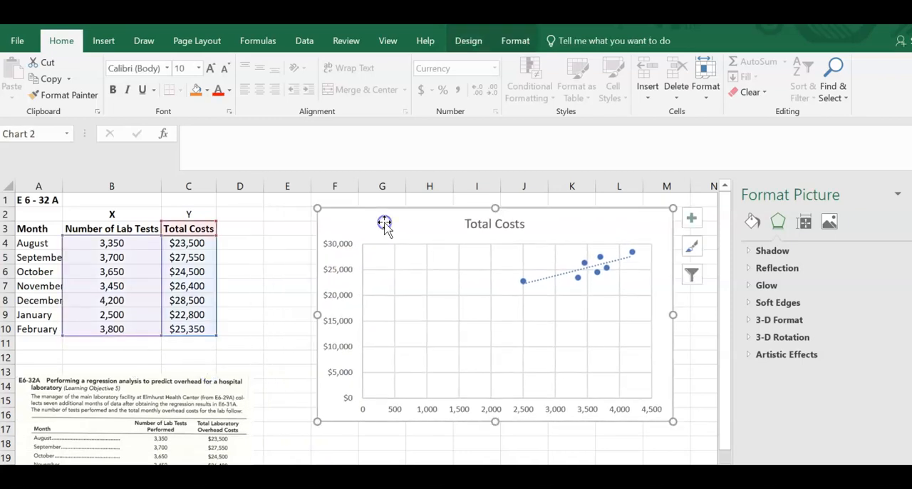
{"action": "left_click_drag", "start_coordinate": [106, 404], "coordinate": [106, 388]}
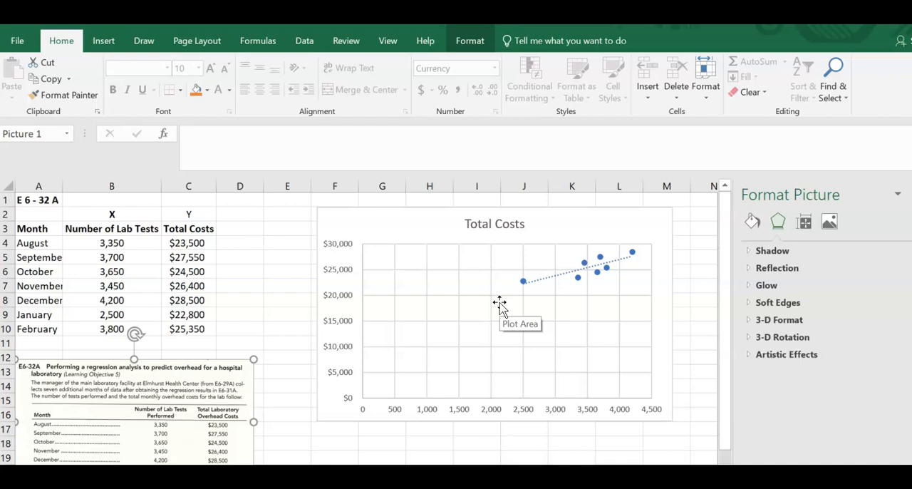
Step: Display the trendline equation on the chart and shift its label away from most of the data points
{"action": "left_click", "coordinate": [547, 284]}
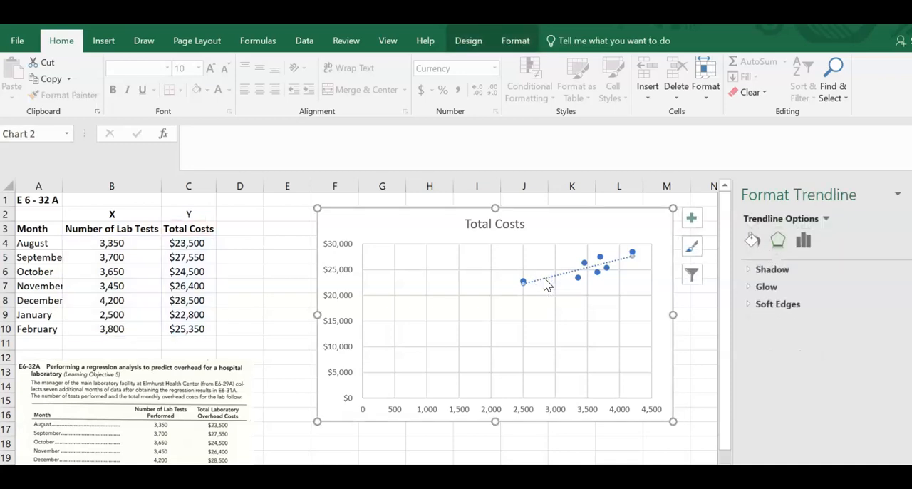
{"action": "right_click", "coordinate": [547, 283]}
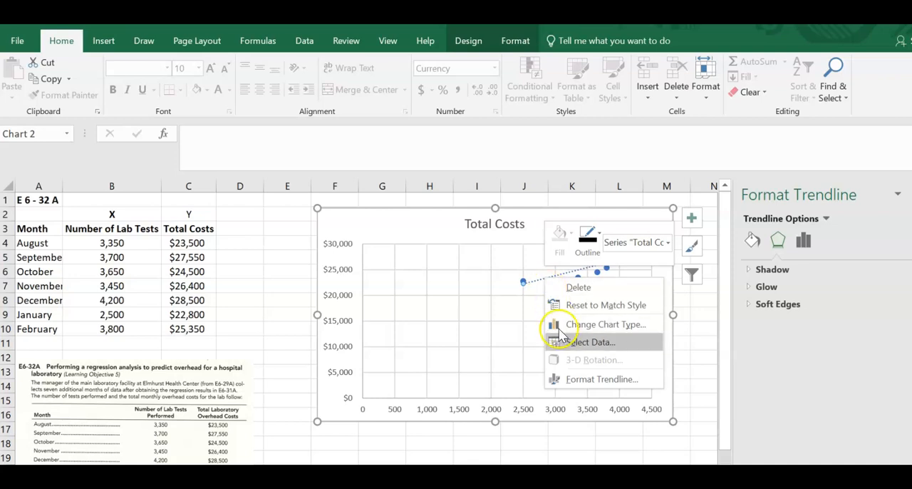
{"action": "left_click", "coordinate": [578, 380]}
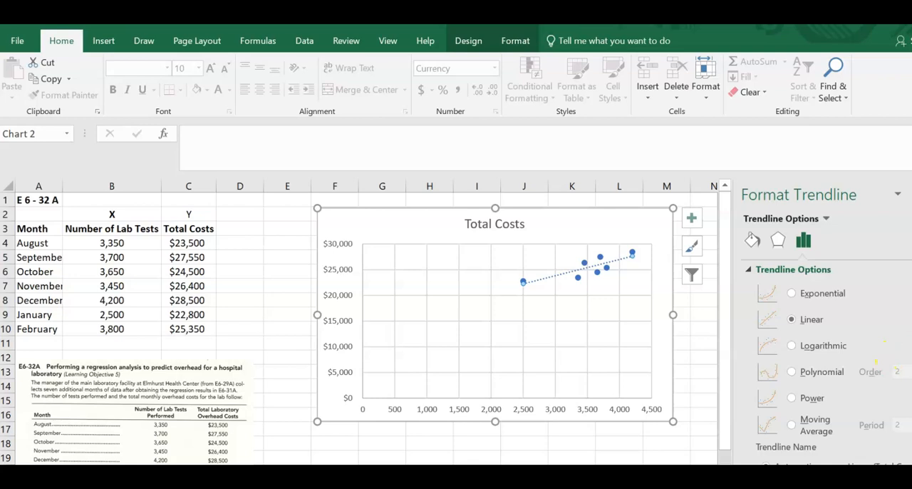
{"action": "scroll", "coordinate": [876, 361], "scroll_direction": "down", "scroll_amount": 4}
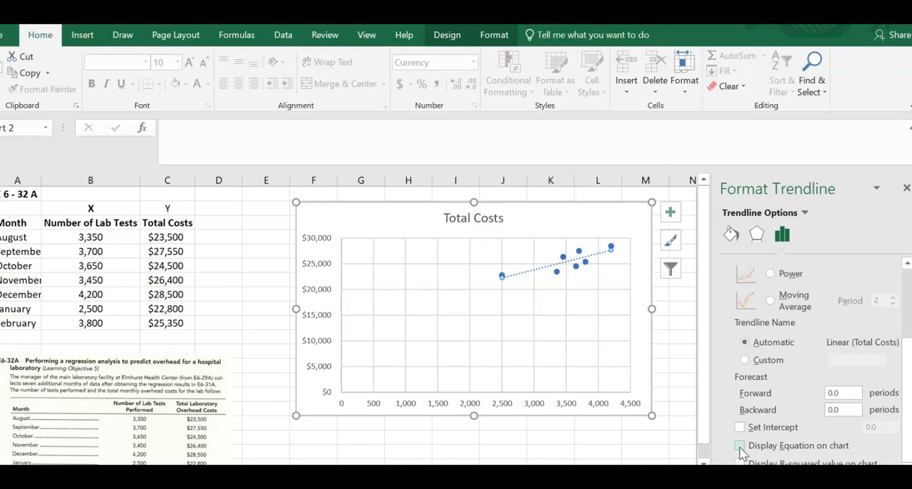
{"action": "left_click", "coordinate": [740, 446]}
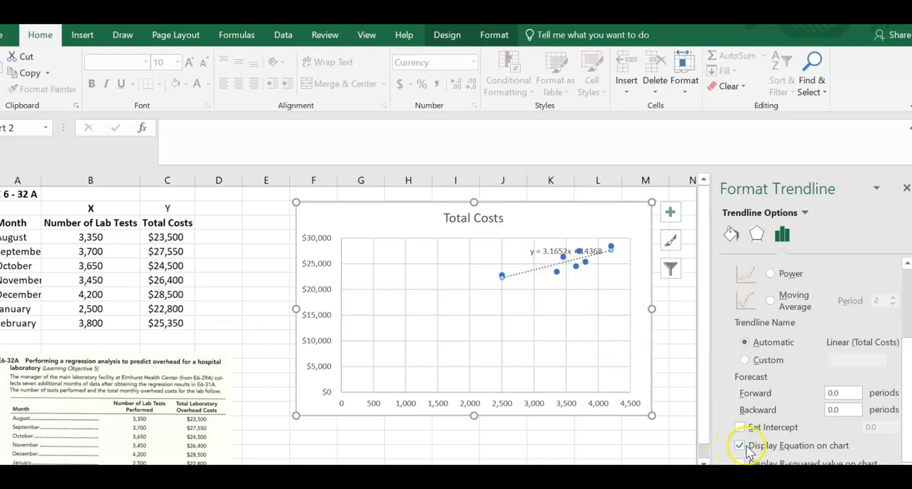
{"action": "left_click", "coordinate": [553, 251]}
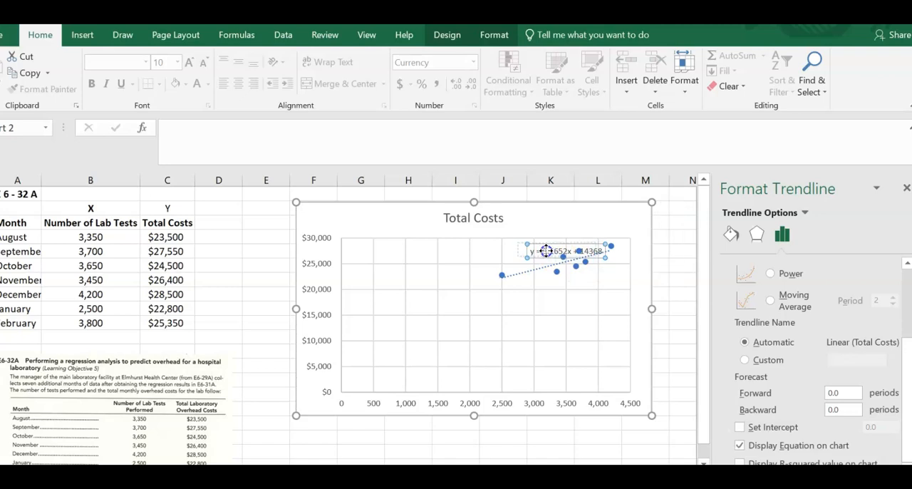
{"action": "left_click_drag", "start_coordinate": [523, 251], "coordinate": [521, 253]}
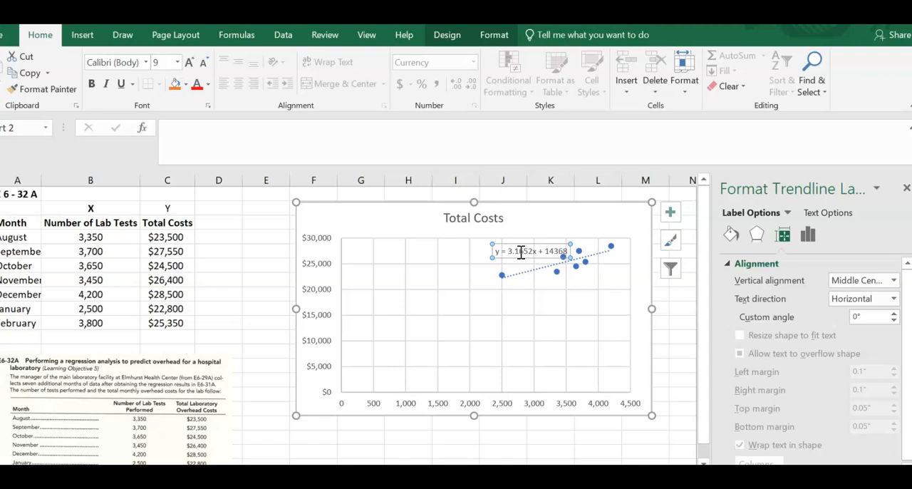
Step: Display the trendline's R-squared value on the chart
{"action": "left_click", "coordinate": [534, 272]}
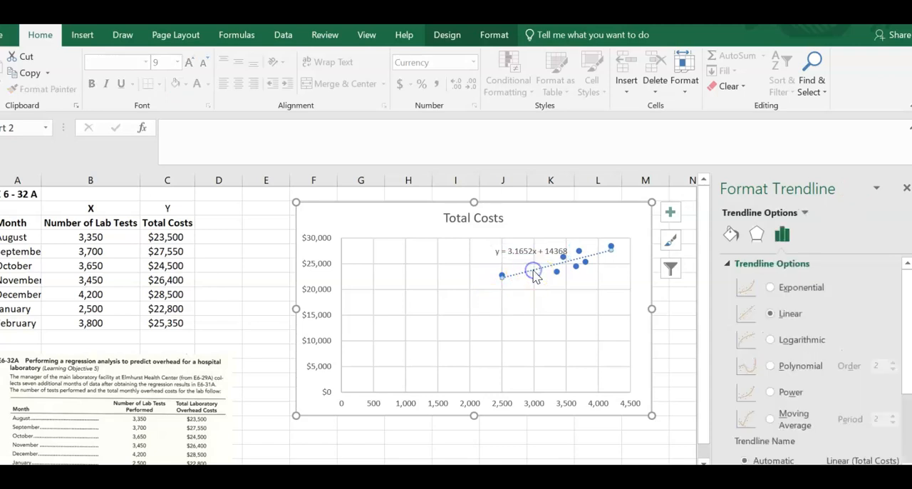
{"action": "left_click_drag", "start_coordinate": [908, 293], "coordinate": [907, 408]}
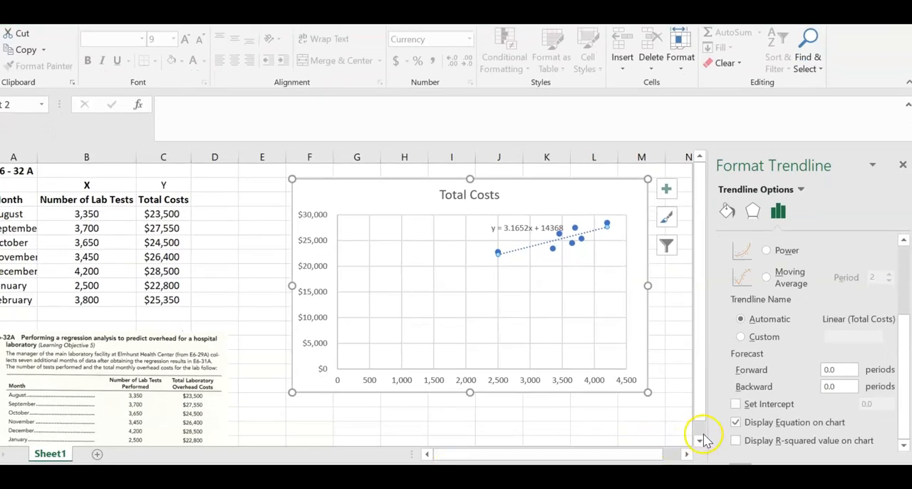
{"action": "left_click", "coordinate": [737, 441]}
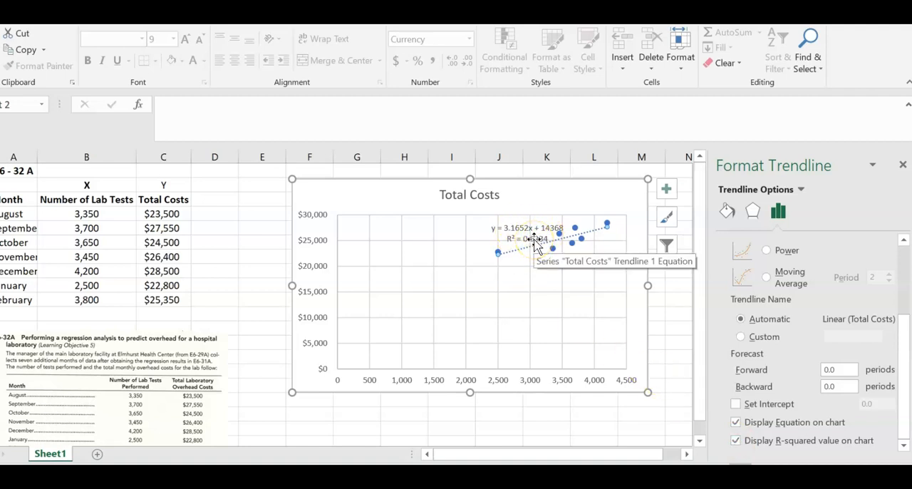
Step: Set the trendline equation label's font size to 12 and move the label into the empty area beside the data points
{"action": "left_click", "coordinate": [498, 228]}
{"action": "left_click", "coordinate": [534, 229]}
{"action": "left_click", "coordinate": [531, 228]}
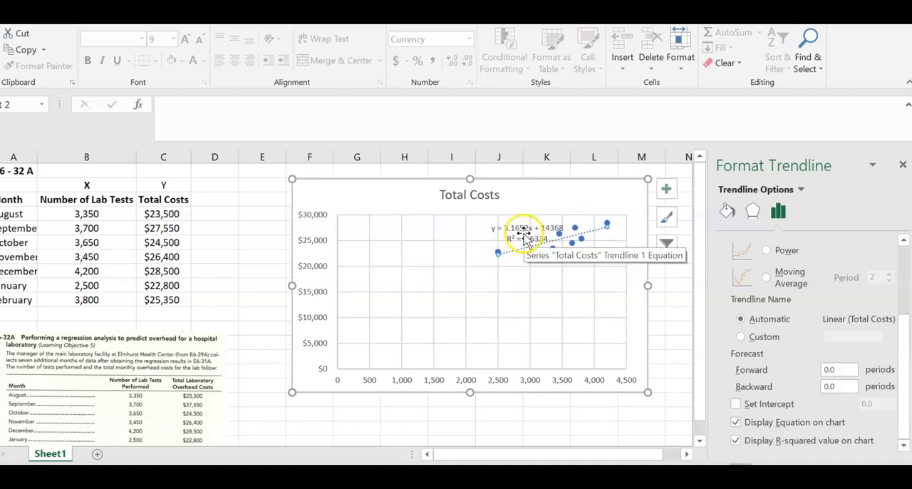
{"action": "left_click", "coordinate": [525, 232]}
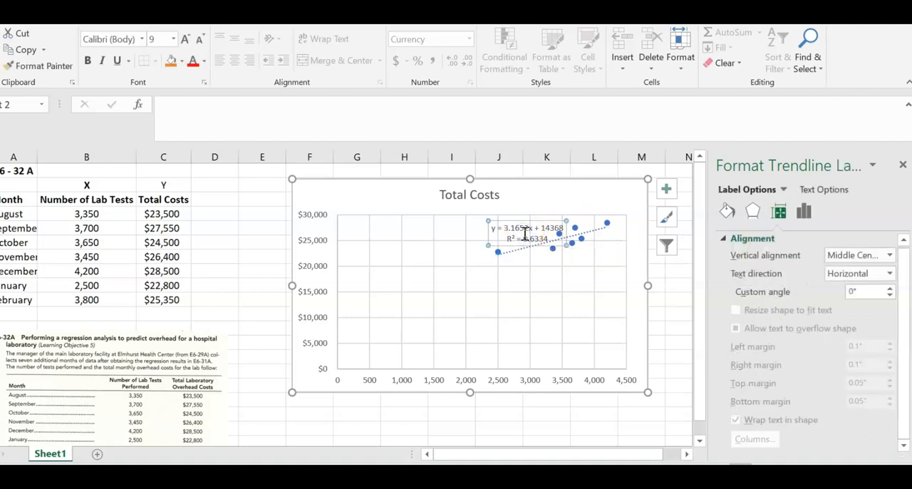
{"action": "left_click", "coordinate": [489, 246]}
{"action": "left_click", "coordinate": [163, 37]}
{"action": "type", "text": "12"}
{"action": "key", "text": "Return"}
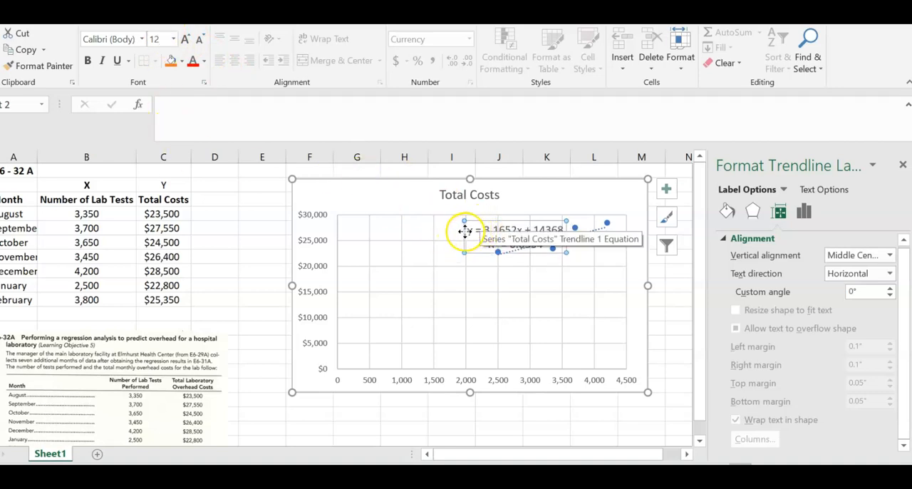
{"action": "left_click_drag", "start_coordinate": [466, 232], "coordinate": [416, 229]}
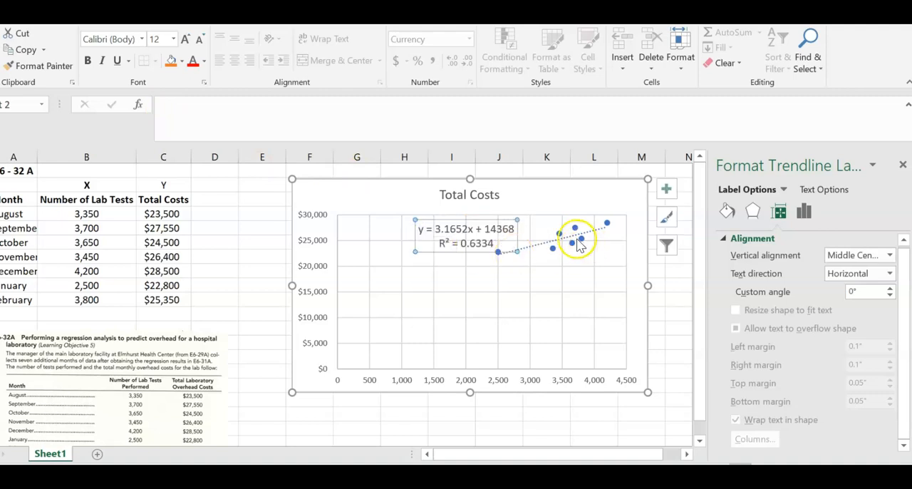
Step: Replace the chart title with "Figure 1: Regression Analysis of Lab Tests and Total Costs"
{"action": "left_click", "coordinate": [460, 199]}
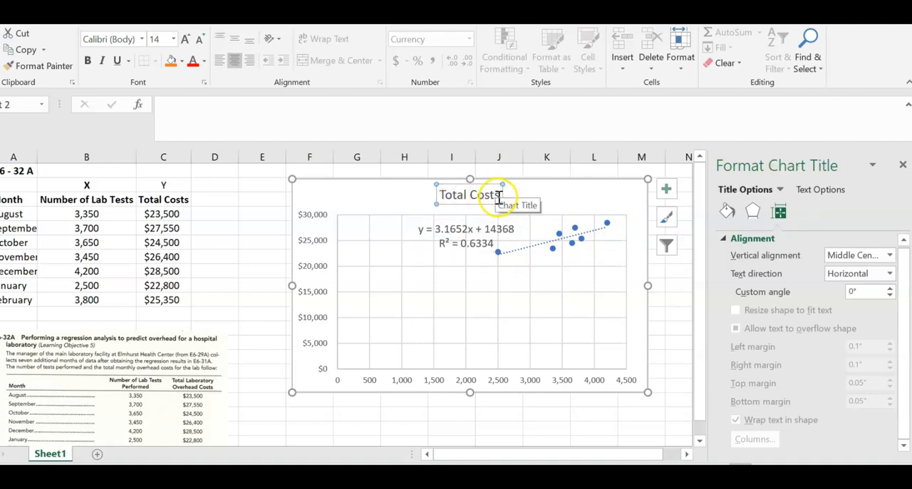
{"action": "key", "text": "BackSpace"}
{"action": "key", "text": "BackSpace"}
{"action": "key", "text": "BackSpace"}
{"action": "key", "text": "BackSpace"}
{"action": "key", "text": "BackSpace"}
{"action": "key", "text": "BackSpace"}
{"action": "key", "text": "BackSpace"}
{"action": "key", "text": "BackSpace"}
{"action": "key", "text": "BackSpace"}
{"action": "key", "text": "BackSpace"}
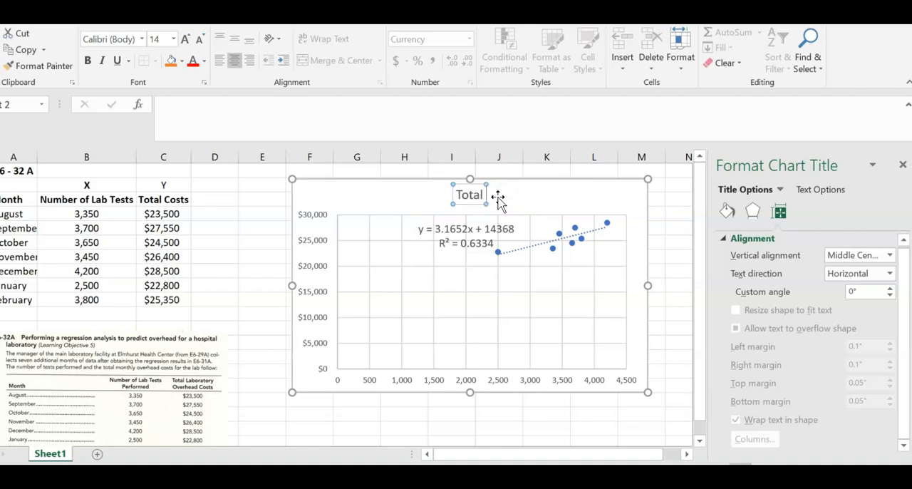
{"action": "key", "text": "BackSpace"}
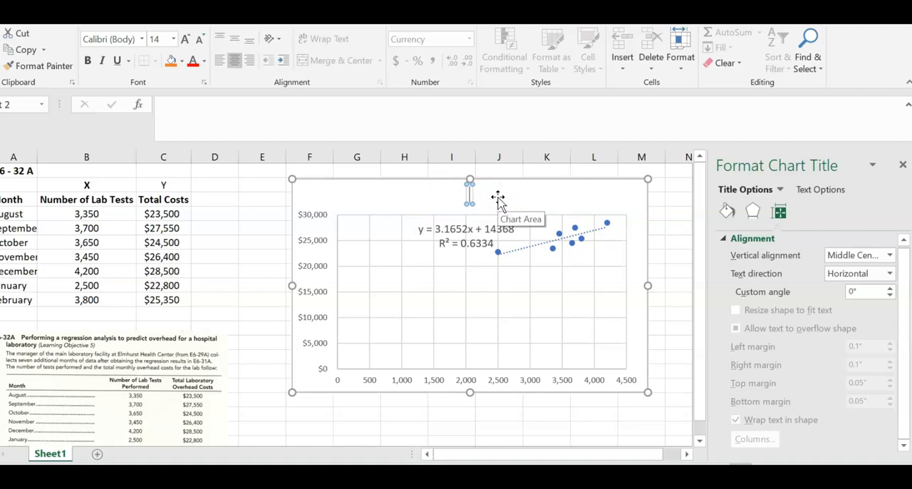
{"action": "type", "text": "Figure"}
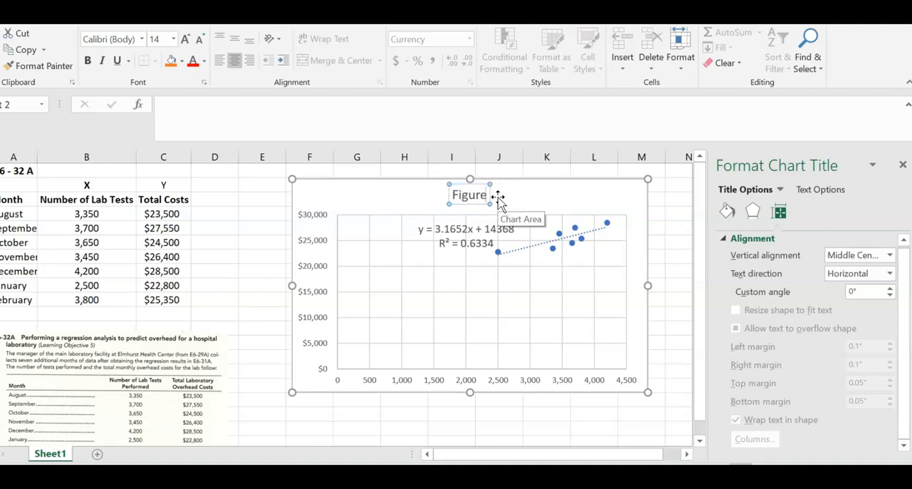
{"action": "type", "text": " 1:"}
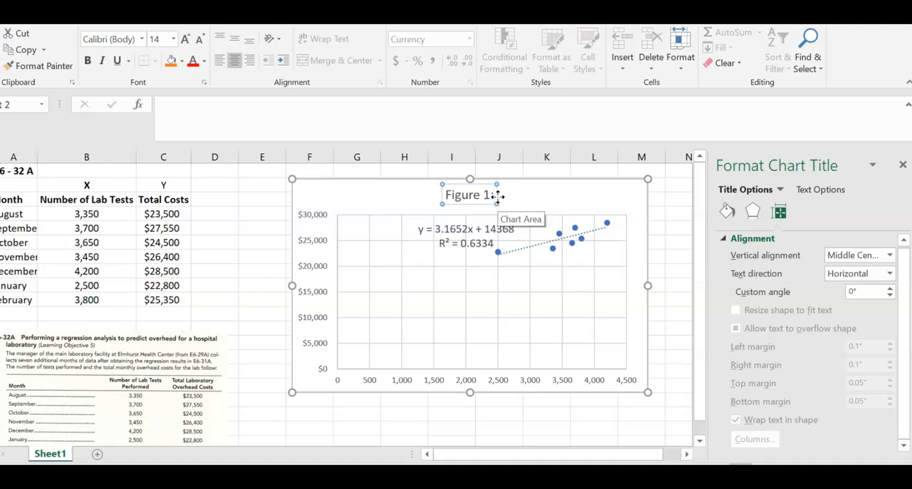
{"action": "type", "text": " Regr"}
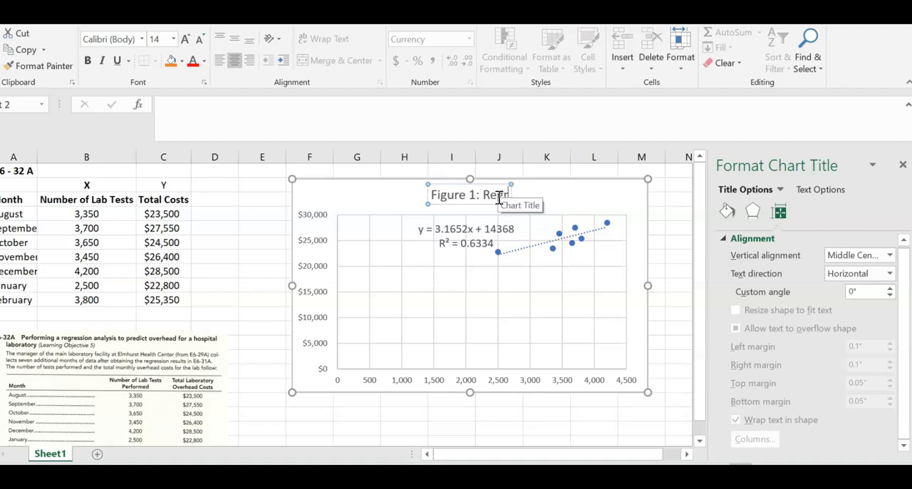
{"action": "type", "text": "ession An"}
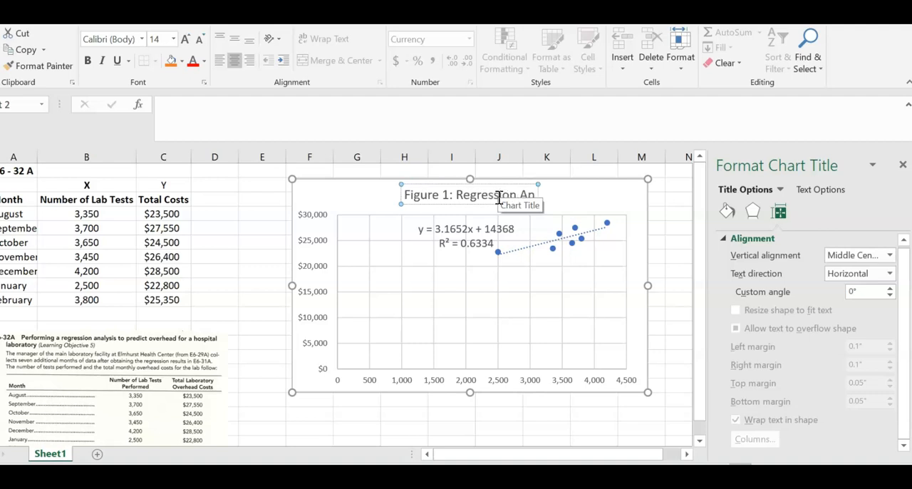
{"action": "type", "text": "alysis"}
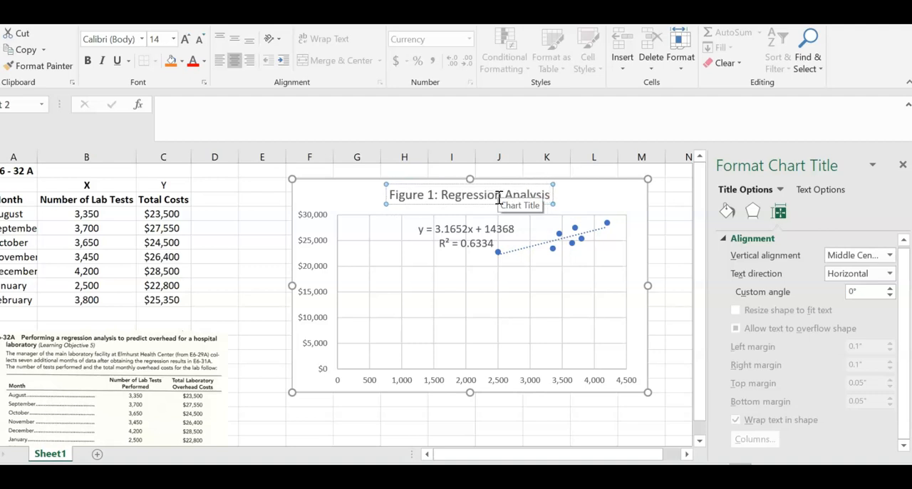
{"action": "type", "text": " of La"}
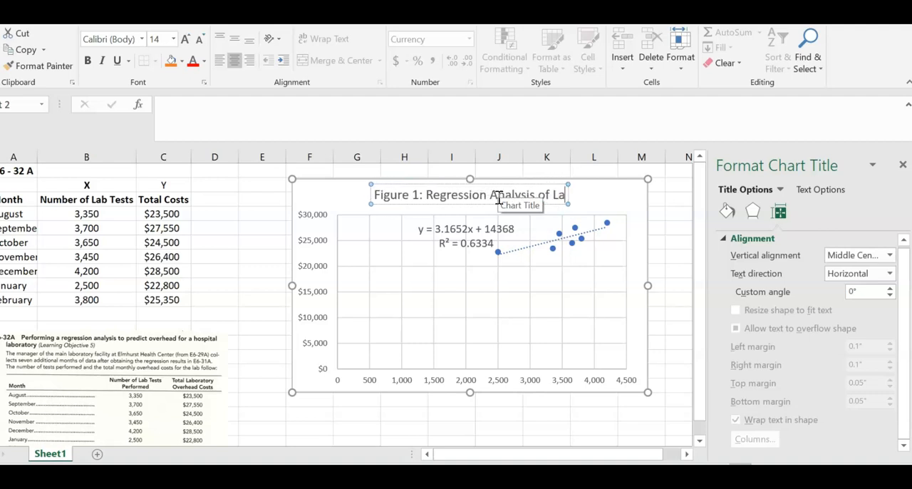
{"action": "type", "text": "b Tests"}
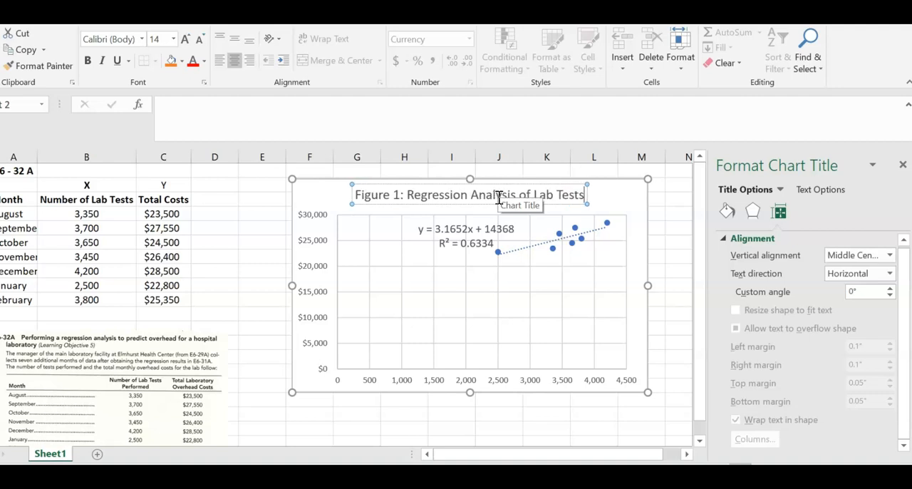
{"action": "type", "text": " and"}
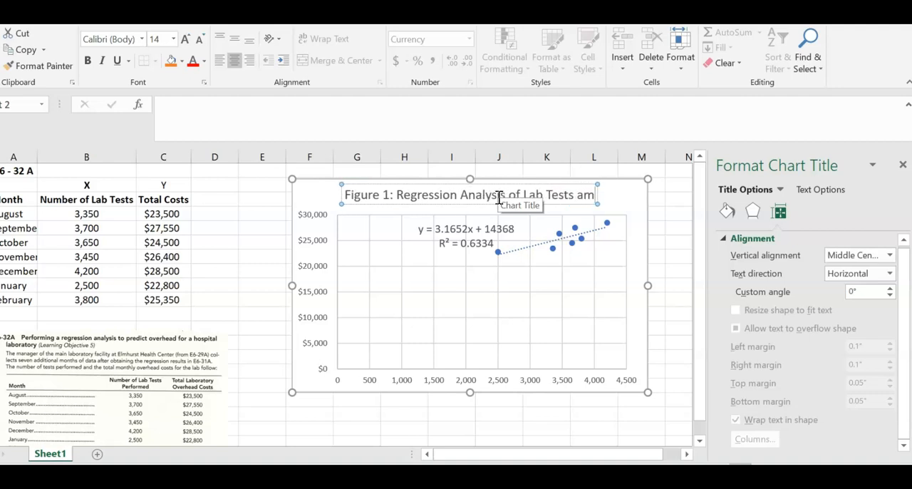
{"action": "type", "text": " To"}
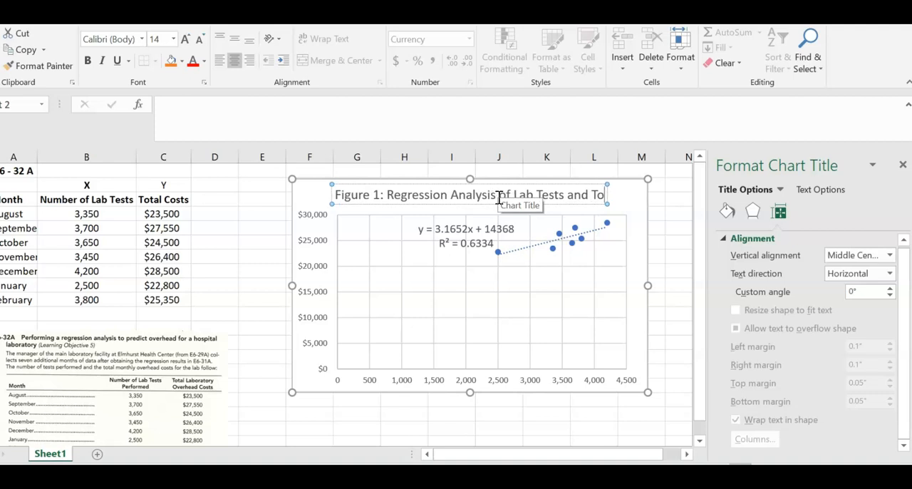
{"action": "type", "text": "tal Costs"}
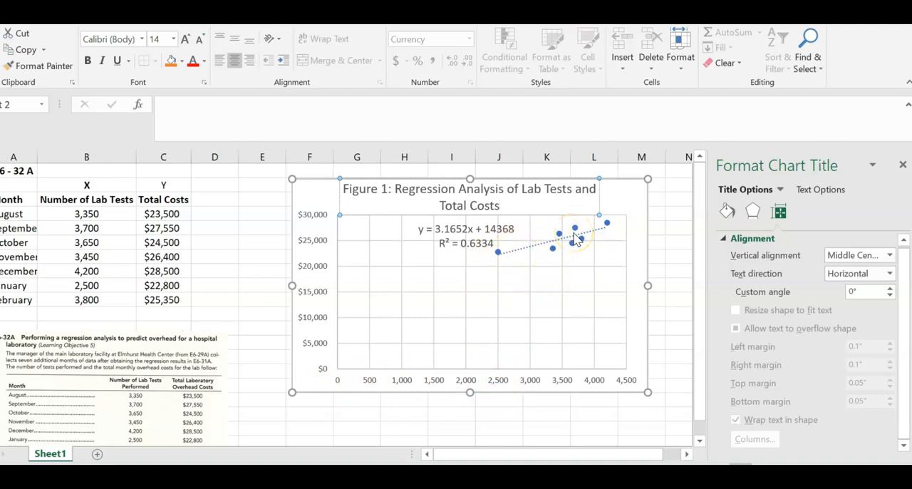
Step: Set the horizontal axis's minimum bound to 1000 and move the trendline equation label clear of the data points
{"action": "left_click", "coordinate": [555, 372]}
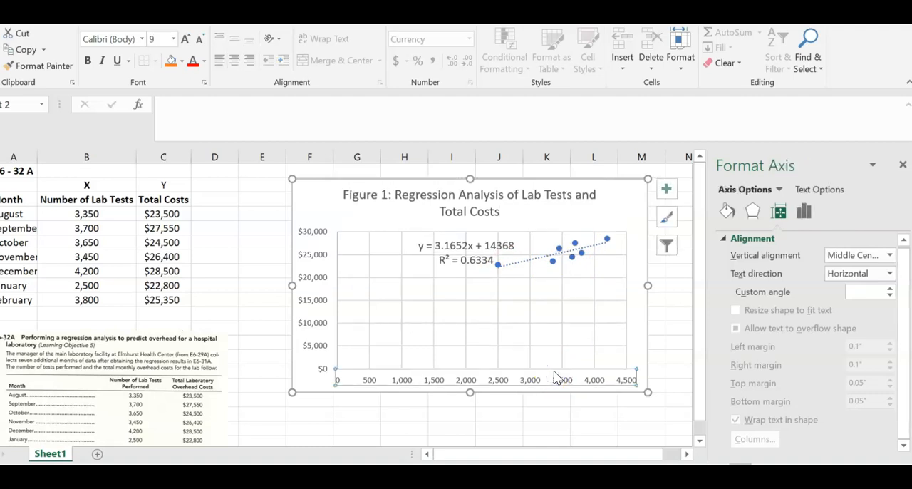
{"action": "right_click", "coordinate": [541, 385]}
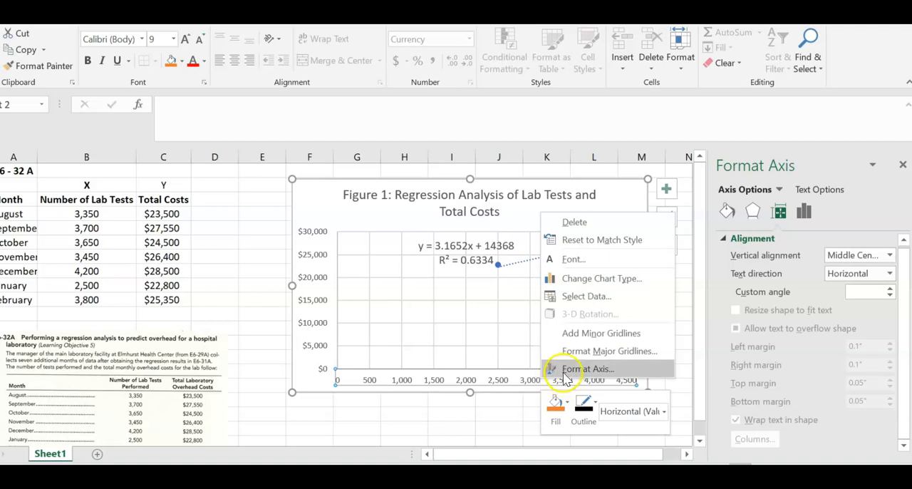
{"action": "left_click", "coordinate": [562, 371]}
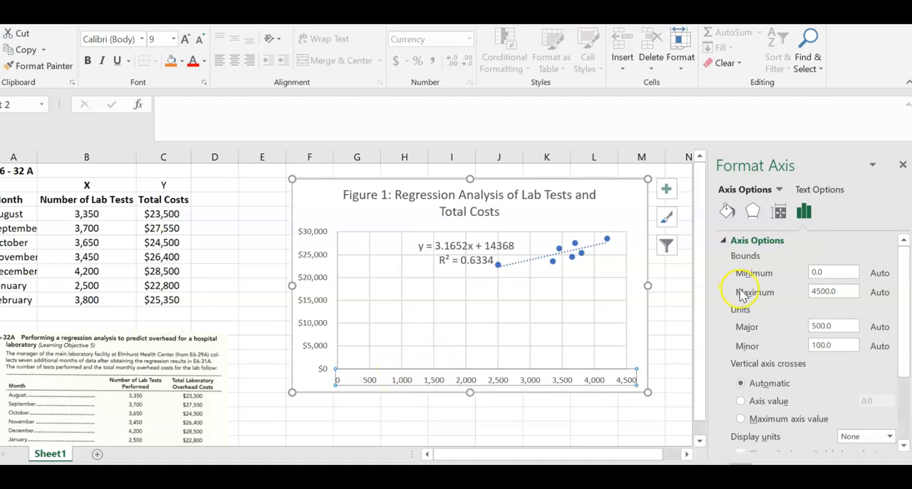
{"action": "double_click", "coordinate": [837, 273]}
{"action": "type", "text": "0"}
{"action": "key", "text": "BackSpace"}
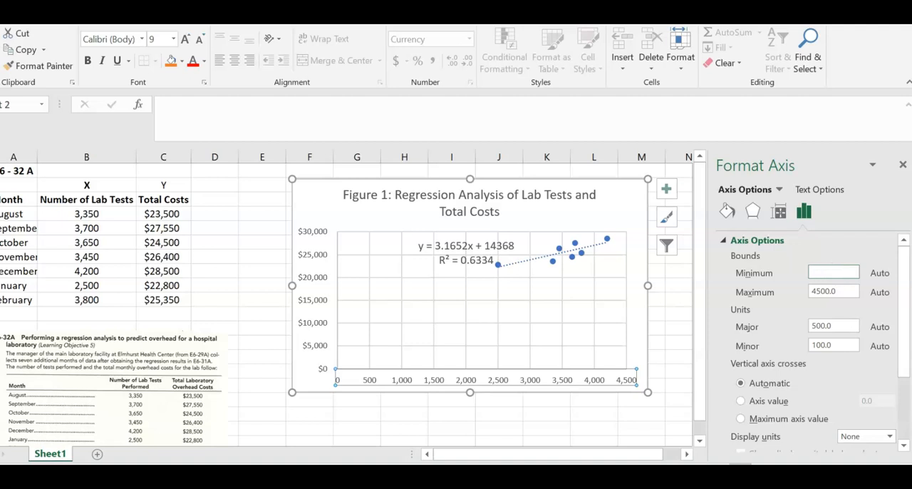
{"action": "type", "text": "1000"}
{"action": "left_click", "coordinate": [434, 387]}
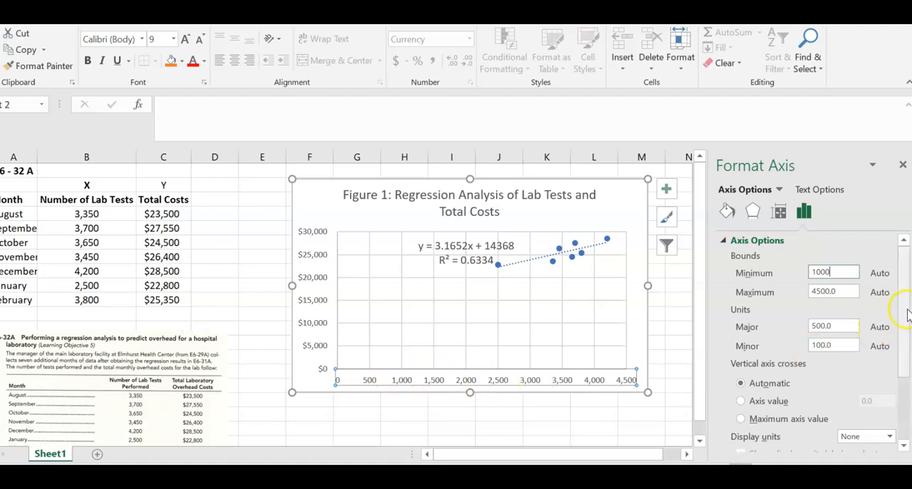
{"action": "mouse_move", "coordinate": [905, 316]}
{"action": "left_mouse_down"}
{"action": "mouse_move", "coordinate": [902, 362]}
{"action": "mouse_move", "coordinate": [900, 329]}
{"action": "left_mouse_up"}
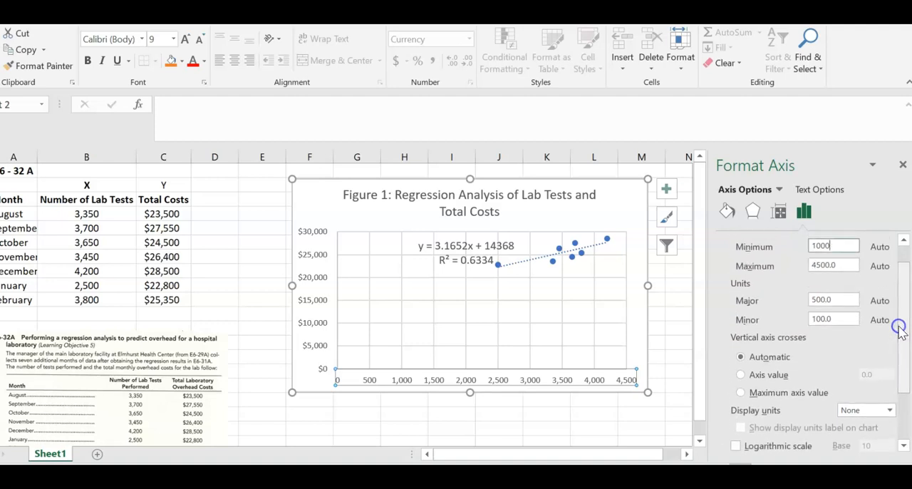
{"action": "left_click", "coordinate": [676, 315]}
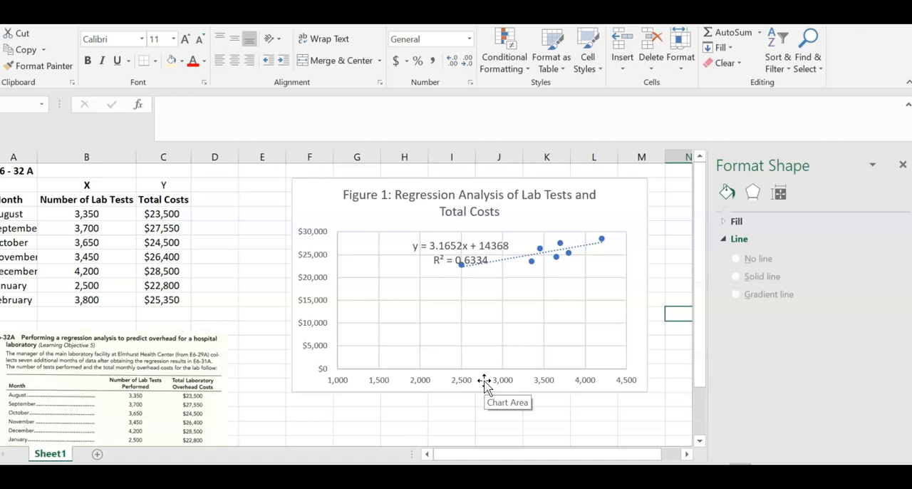
{"action": "left_click_drag", "start_coordinate": [434, 258], "coordinate": [391, 260]}
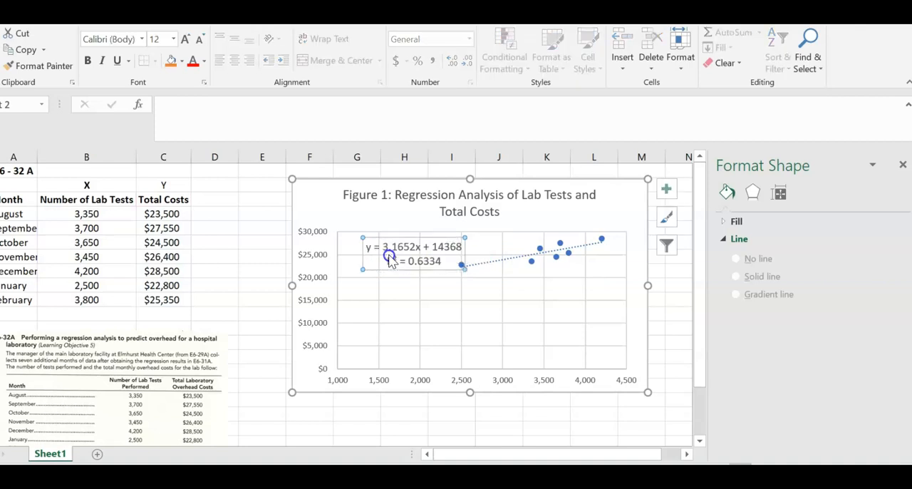
Step: Set the minimum bound of the chart's vertical axis to 20000
{"action": "left_click", "coordinate": [337, 310]}
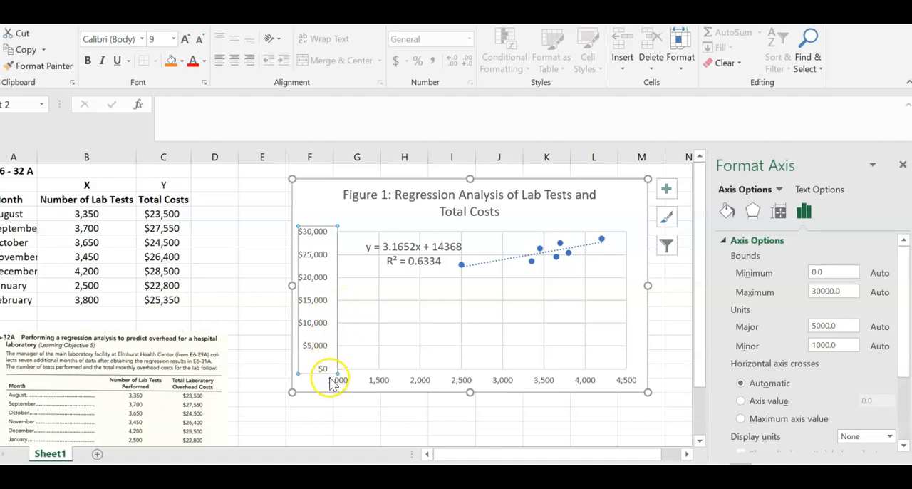
{"action": "right_click", "coordinate": [333, 300]}
{"action": "left_click", "coordinate": [320, 298]}
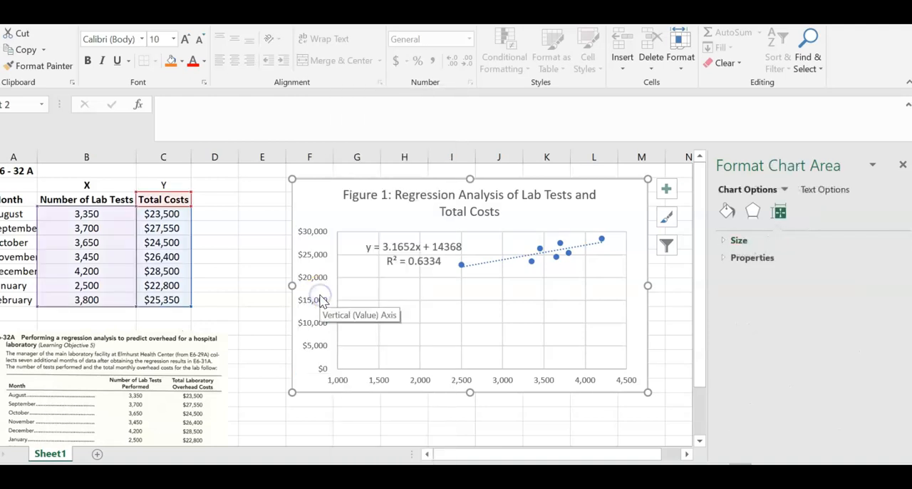
{"action": "left_click", "coordinate": [320, 299]}
{"action": "right_click", "coordinate": [321, 299]}
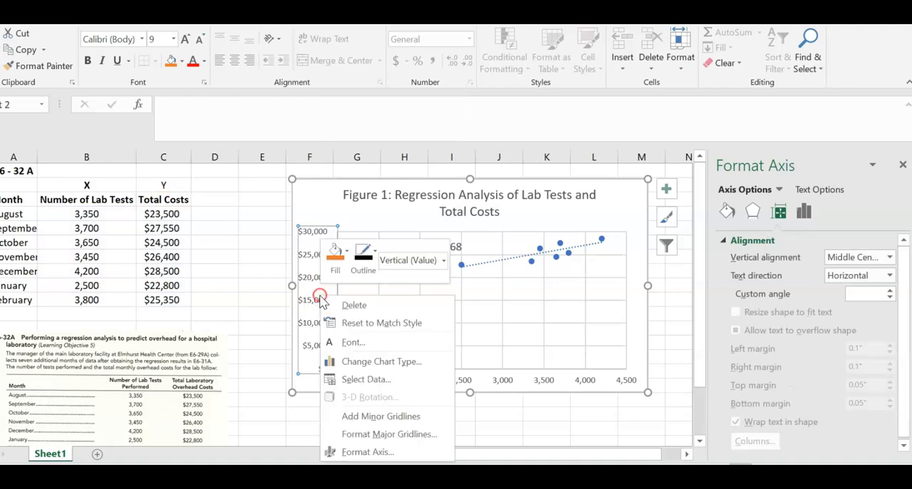
{"action": "left_click", "coordinate": [346, 455]}
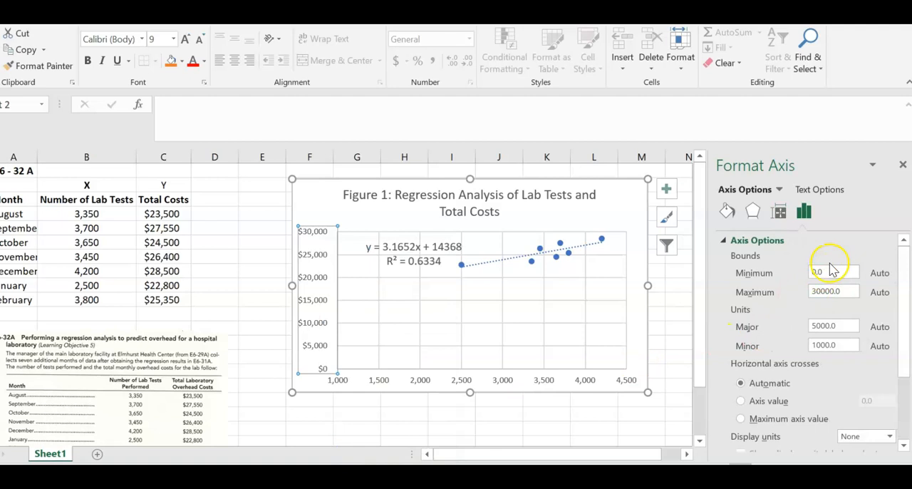
{"action": "left_click", "coordinate": [832, 273]}
{"action": "key", "text": "BackSpace"}
{"action": "key", "text": "BackSpace"}
{"action": "key", "text": "BackSpace"}
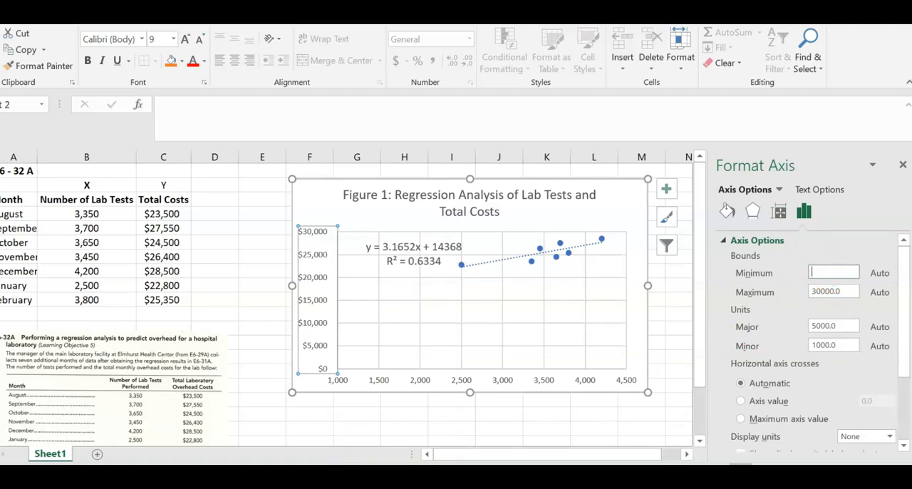
{"action": "type", "text": "20000"}
{"action": "left_click", "coordinate": [673, 326]}
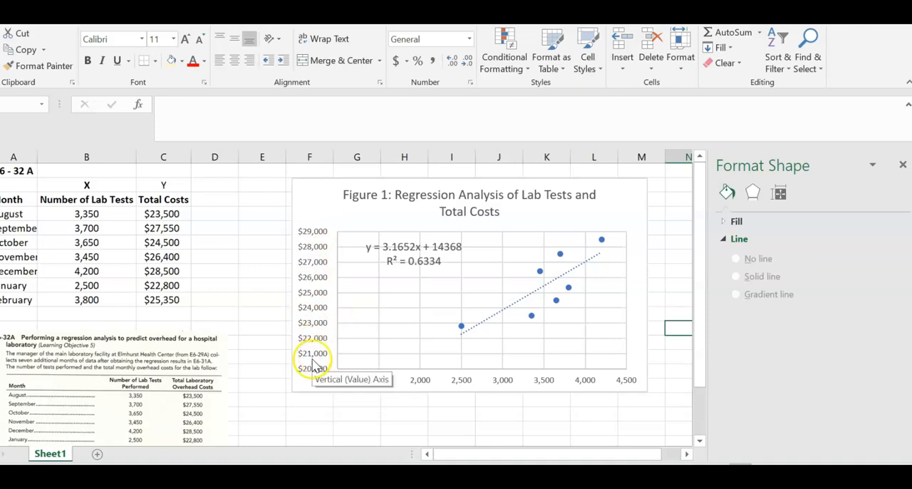
Step: Set the major unit of the chart's vertical axis to 2000
{"action": "left_click", "coordinate": [319, 313]}
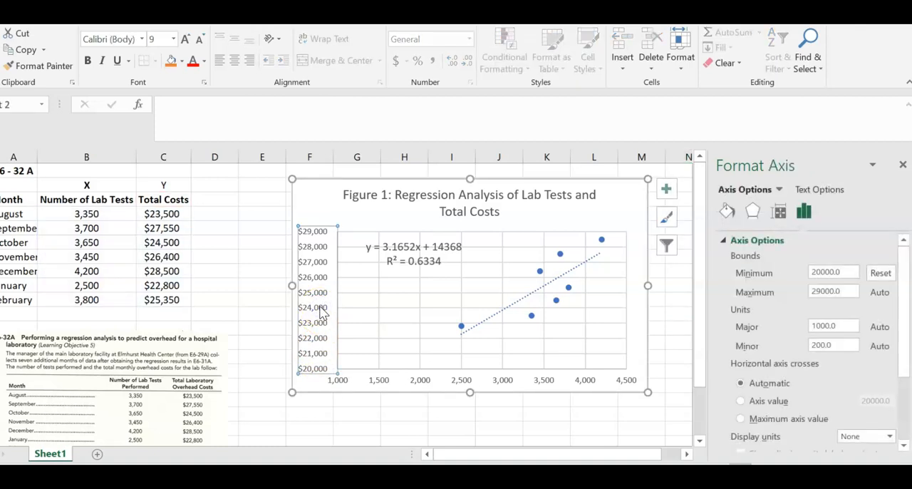
{"action": "right_click", "coordinate": [319, 313]}
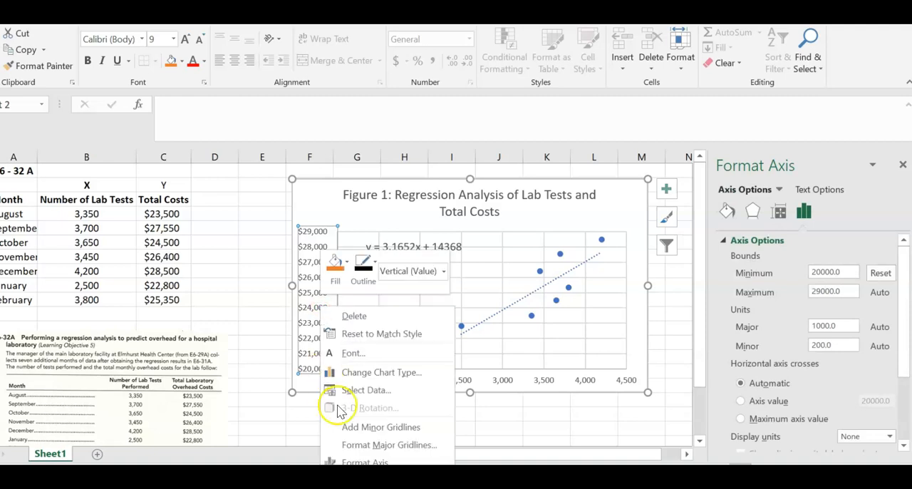
{"action": "left_click", "coordinate": [362, 462]}
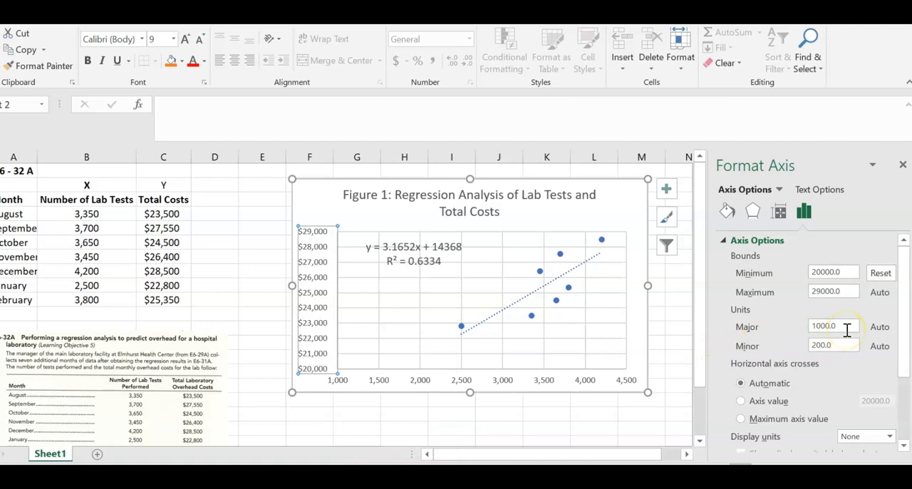
{"action": "left_click", "coordinate": [820, 328]}
{"action": "left_click", "coordinate": [817, 327]}
{"action": "key", "text": "BackSpace"}
{"action": "type", "text": "2"}
{"action": "left_click", "coordinate": [688, 330]}
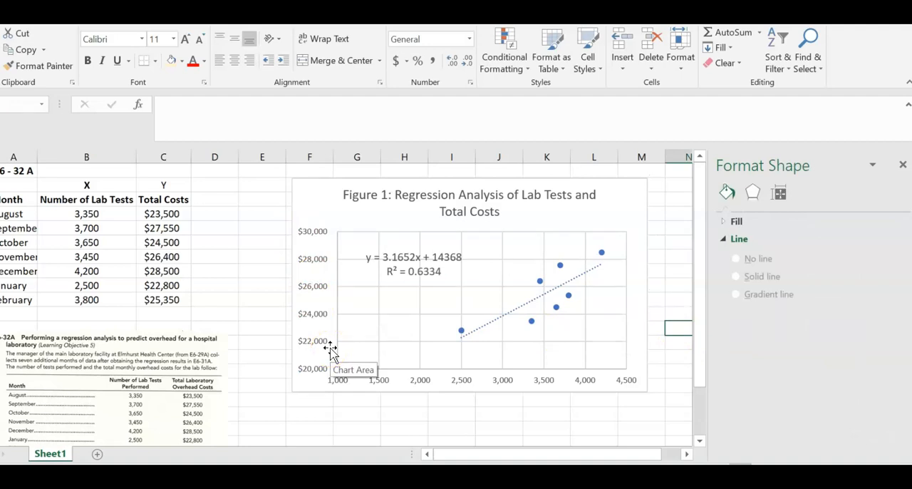
{"action": "left_click", "coordinate": [486, 332]}
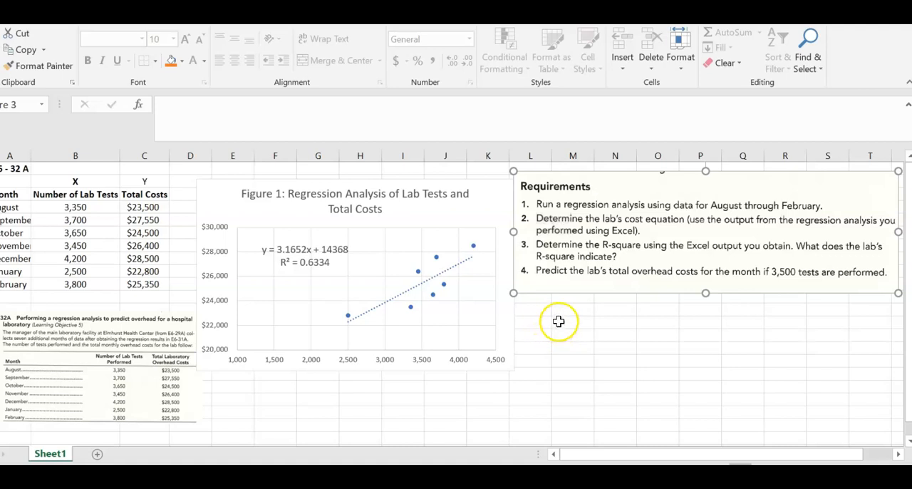
Step: Enter the answer number "2." in a column M cell below the requirements picture and select the adjacent column N cell
{"action": "left_click", "coordinate": [553, 324]}
{"action": "type", "text": "2."}
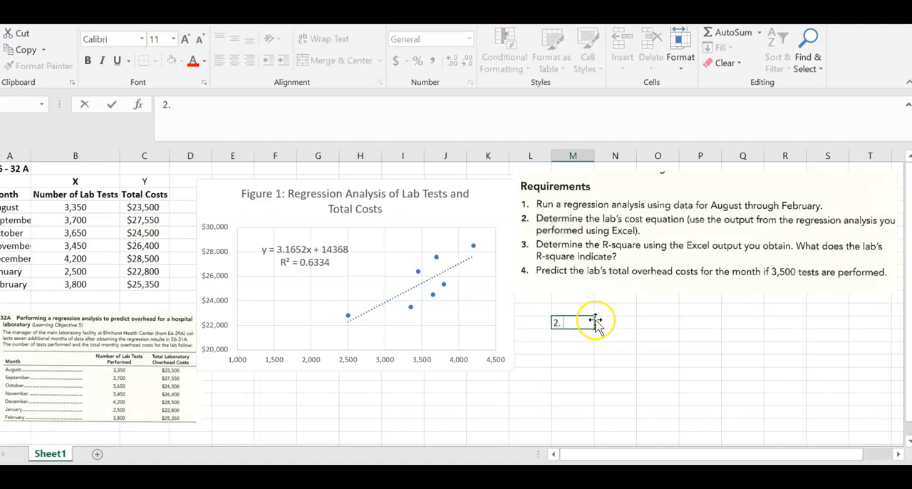
{"action": "type", "text": " Y"}
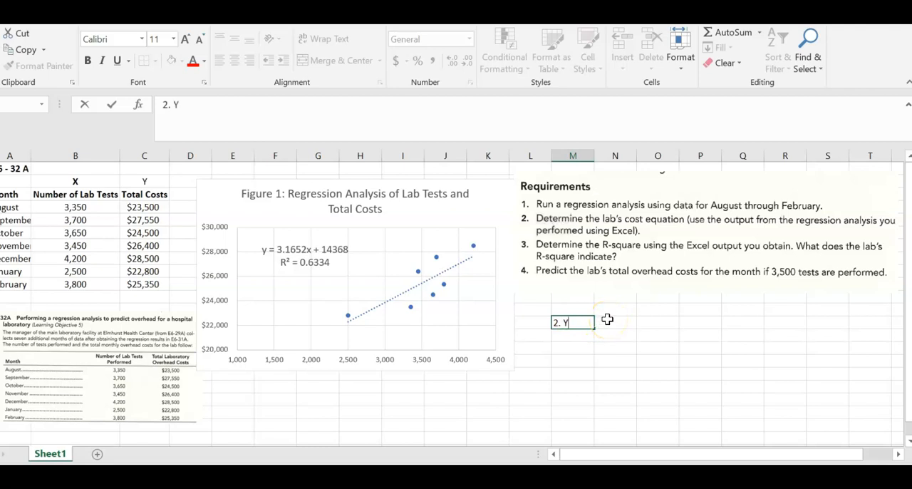
{"action": "key", "text": "BackSpace"}
{"action": "left_click", "coordinate": [608, 319]}
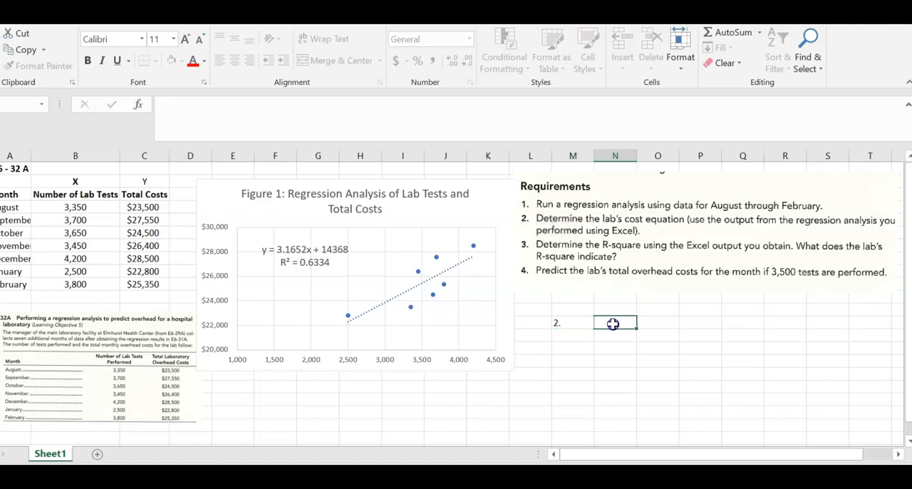
Step: Change the answer number in column M below the requirements picture to "2)"
{"action": "left_click", "coordinate": [571, 323]}
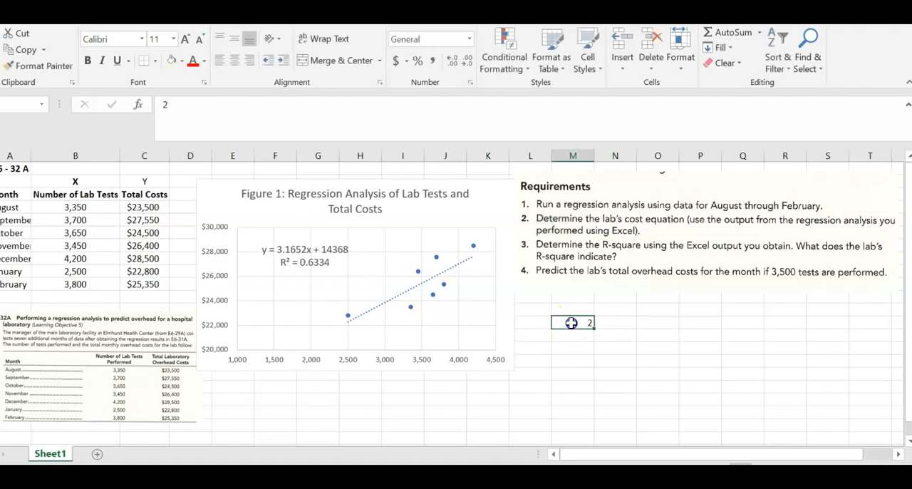
{"action": "double_click", "coordinate": [572, 323]}
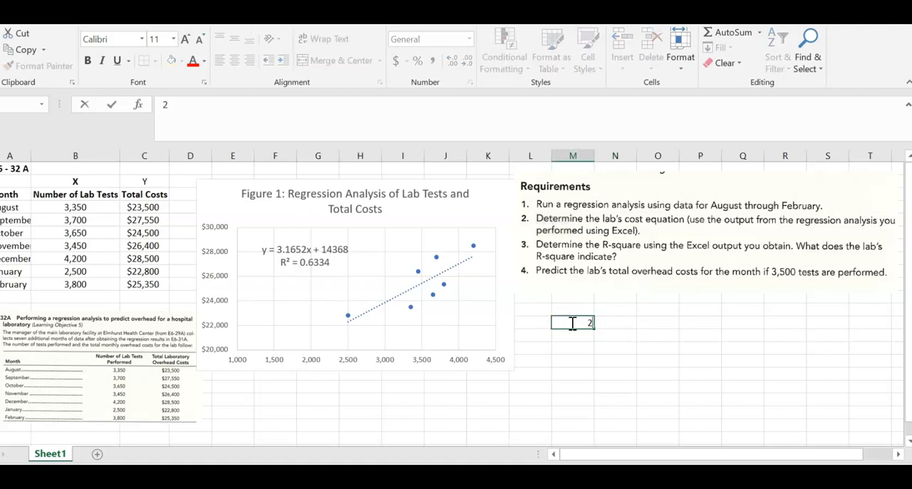
{"action": "type", "text": ")"}
Step: Enter the lab's cost equation "Y = $ 3.17 X + $14,368" in the column N cell beside "2)"
{"action": "left_click", "coordinate": [610, 322]}
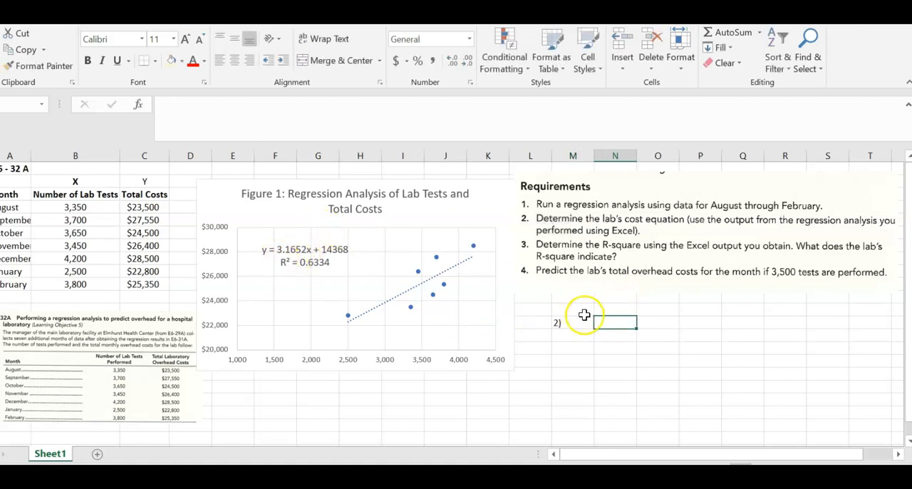
{"action": "type", "text": "Y ="}
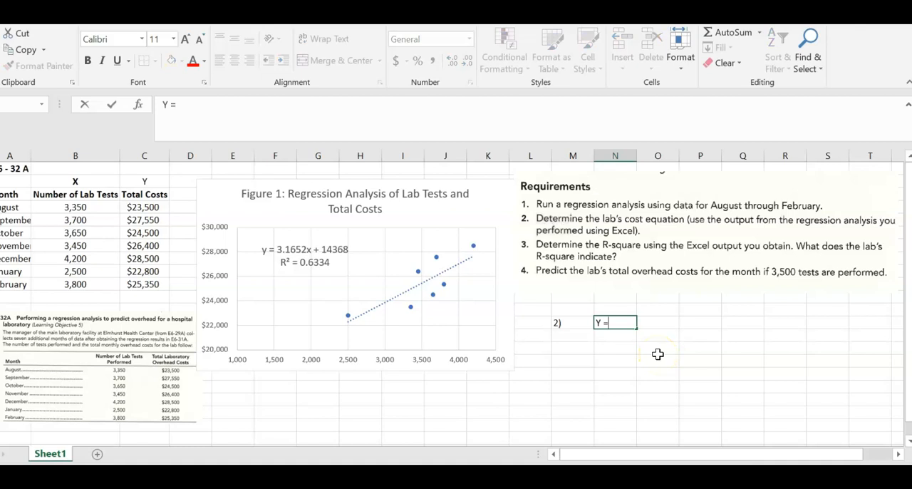
{"action": "type", "text": " 3.17"}
{"action": "left_click", "coordinate": [611, 322]}
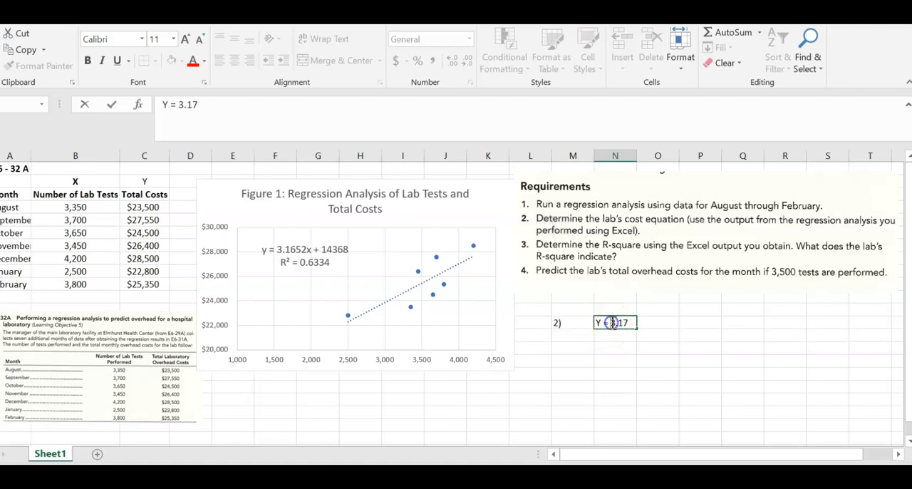
{"action": "type", "text": "$"}
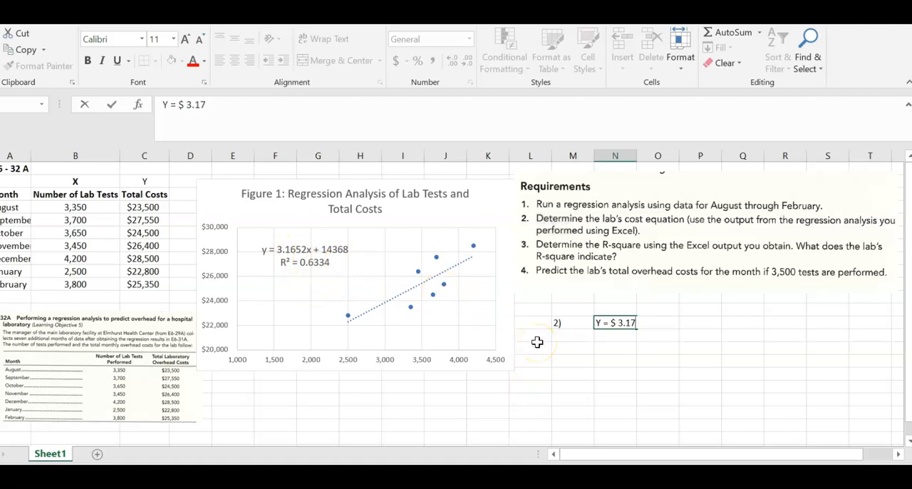
{"action": "type", "text": "X +"}
{"action": "type", "text": "$14,"}
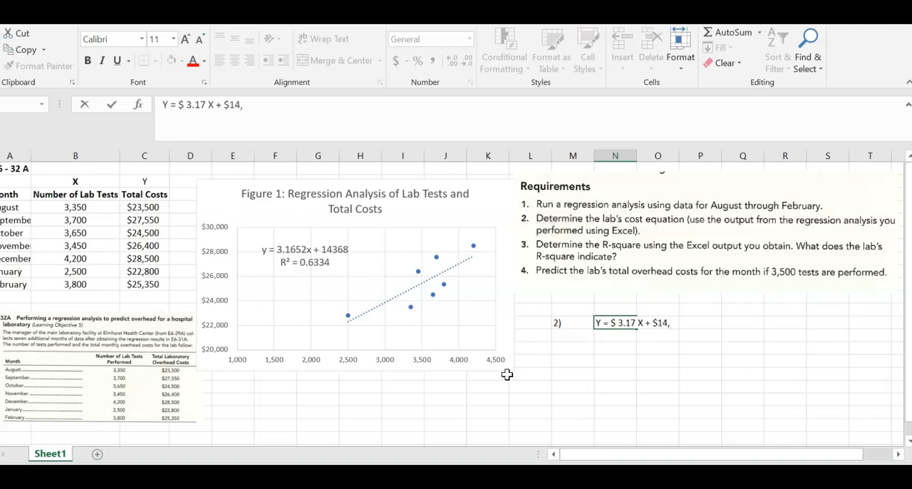
{"action": "type", "text": "368"}
{"action": "key", "text": "Return"}
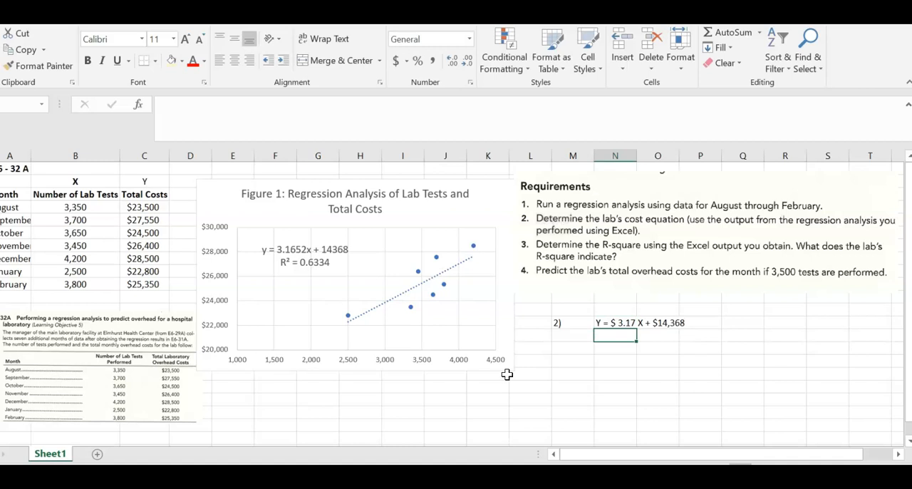
Step: Enter the general cost formula "Y = VC * X + FC" in column R on the same row as the cost equation
{"action": "left_click", "coordinate": [774, 323]}
{"action": "type", "text": "Y ="}
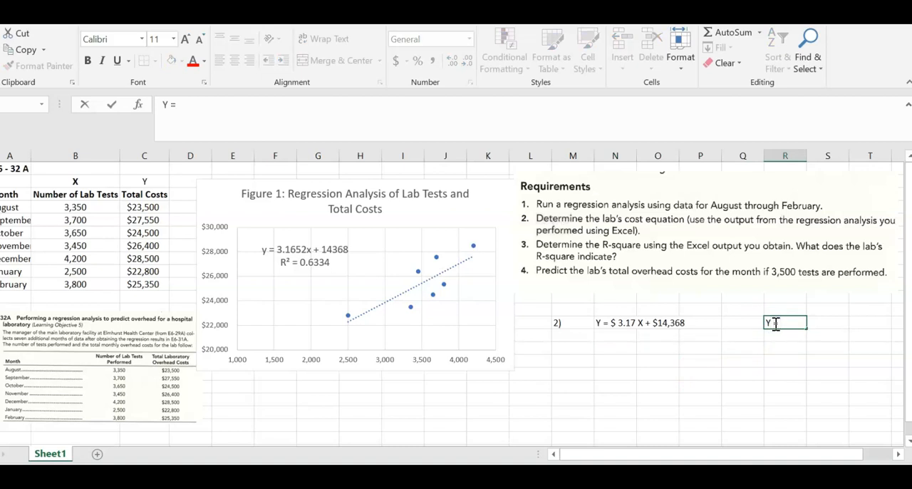
{"action": "type", "text": " VC * X"}
{"action": "type", "text": "+ FC"}
{"action": "key", "text": "Return"}
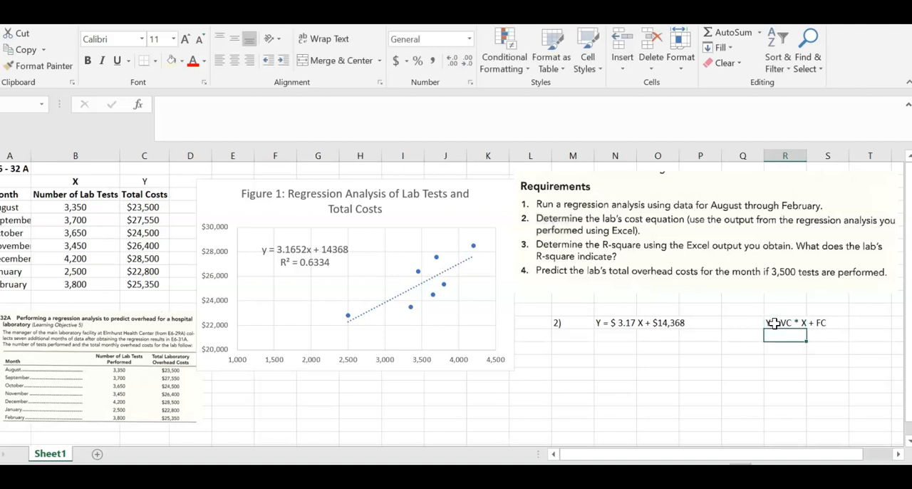
Step: Add an "FC" label below the general formula with the value $14,368 beside it in column S
{"action": "type", "text": "FC"}
{"action": "key", "text": "Tab"}
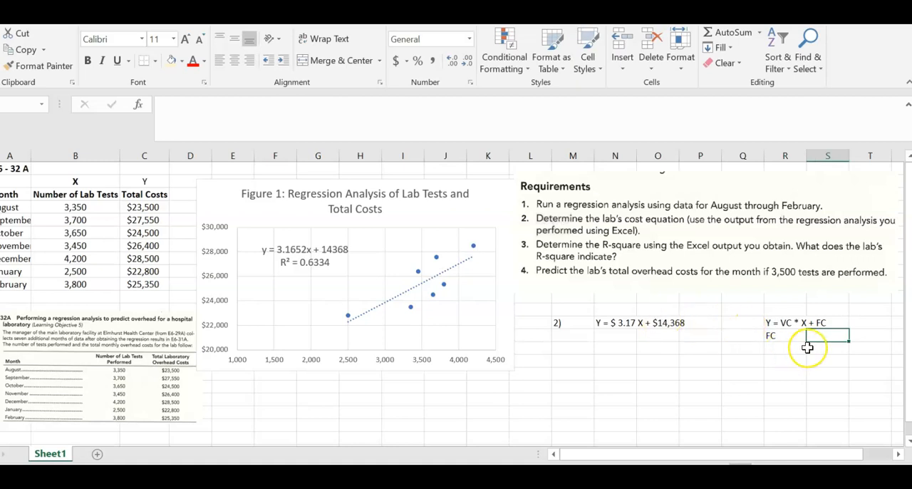
{"action": "type", "text": "$14,"}
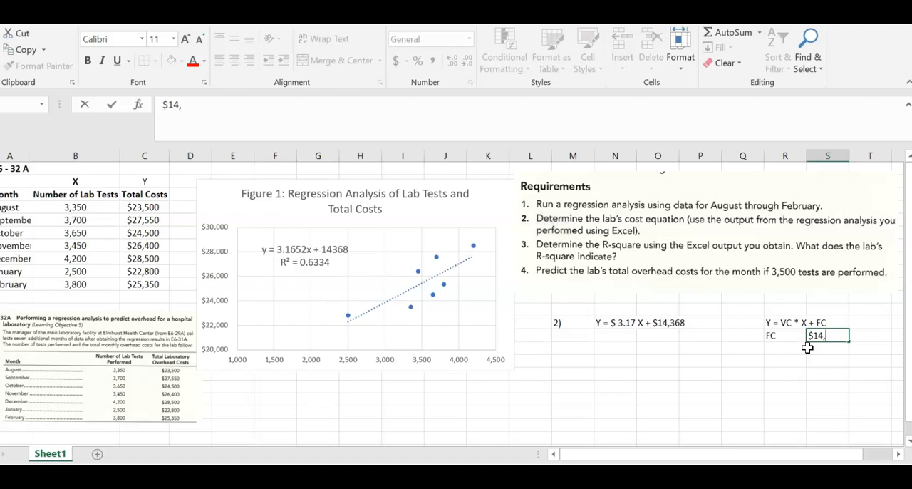
{"action": "type", "text": "368"}
{"action": "key", "text": "Return"}
Step: Add a "VC" label below "FC" with the value $3.17 beside it in column S
{"action": "key", "text": "Left"}
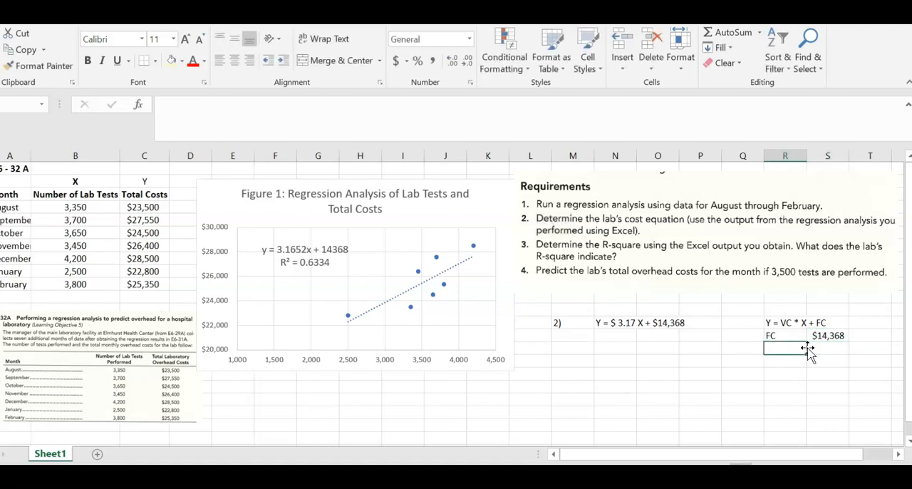
{"action": "type", "text": "VC"}
{"action": "key", "text": "Tab"}
{"action": "type", "text": "="}
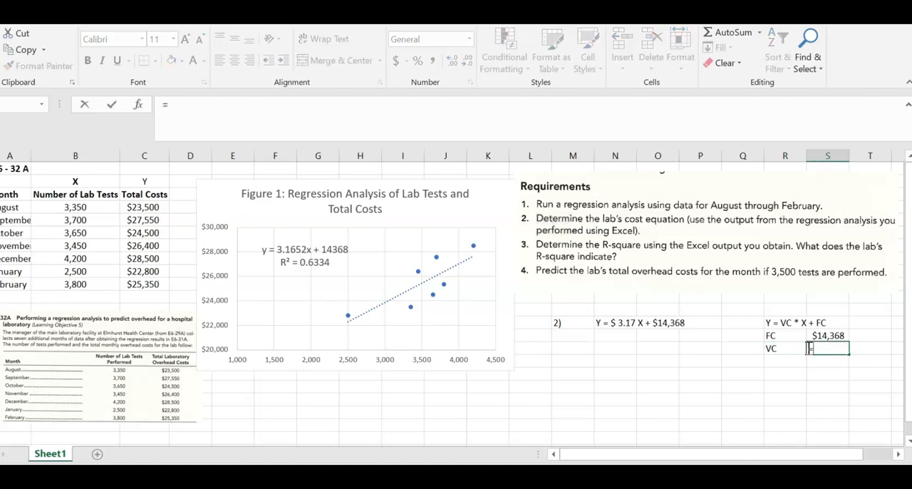
{"action": "type", "text": "#"}
{"action": "key", "text": "BackSpace"}
{"action": "type", "text": "$3.17"}
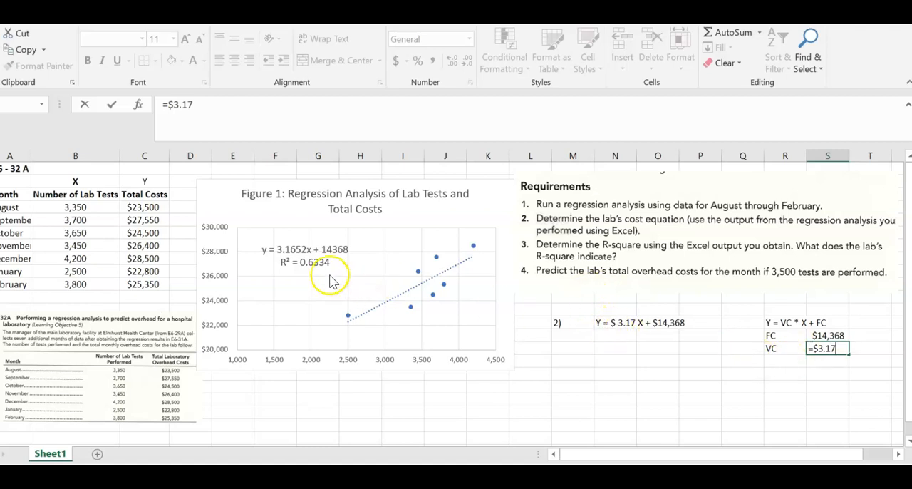
{"action": "left_click", "coordinate": [810, 349]}
{"action": "key", "text": "BackSpace"}
{"action": "key", "text": "Return"}
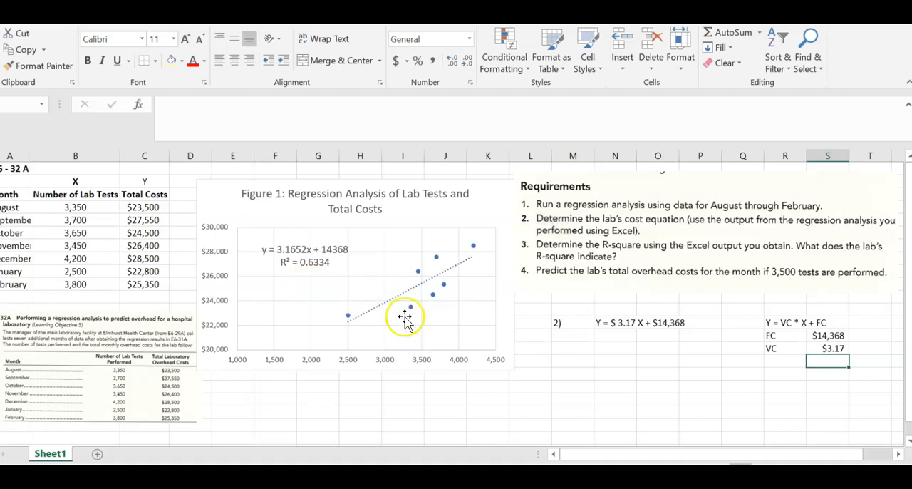
Step: Enter the answer number "3)" in column M below the second answer and "R 2 = 63.34%" beside it in column N
{"action": "left_click", "coordinate": [561, 374]}
{"action": "type", "text": "3)"}
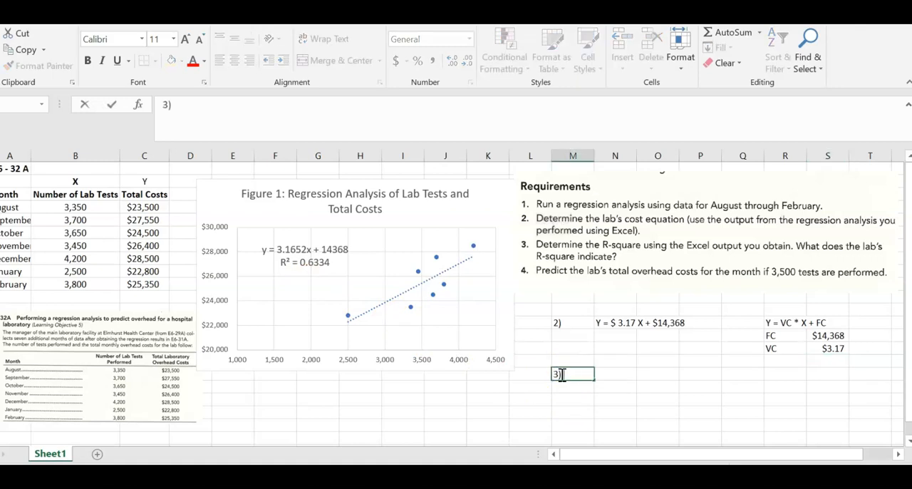
{"action": "left_click", "coordinate": [619, 376]}
{"action": "type", "text": "R 2"}
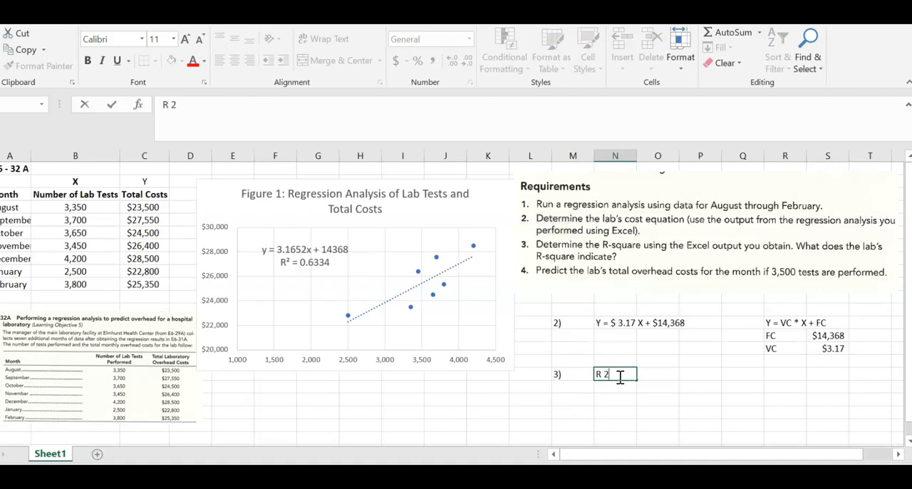
{"action": "key", "text": "BackSpace"}
{"action": "key", "text": "BackSpace"}
{"action": "type", "text": "2 ="}
{"action": "type", "text": "63.34%"}
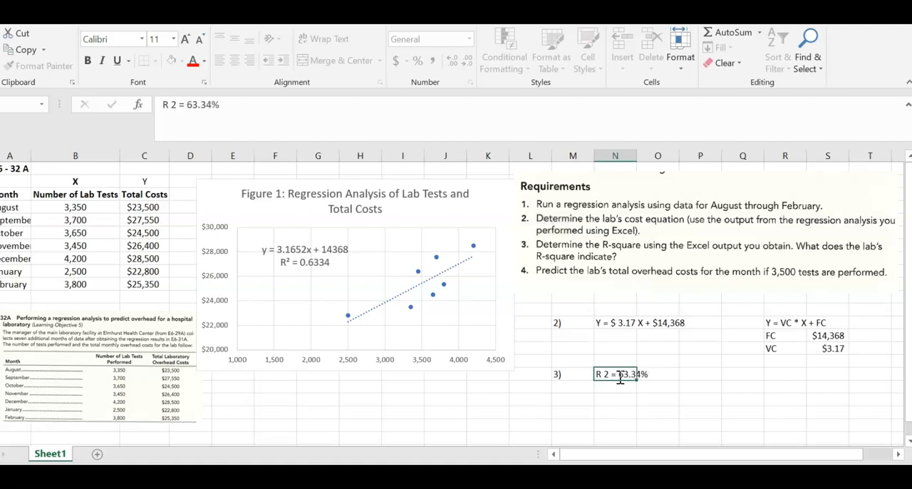
{"action": "key", "text": "Return"}
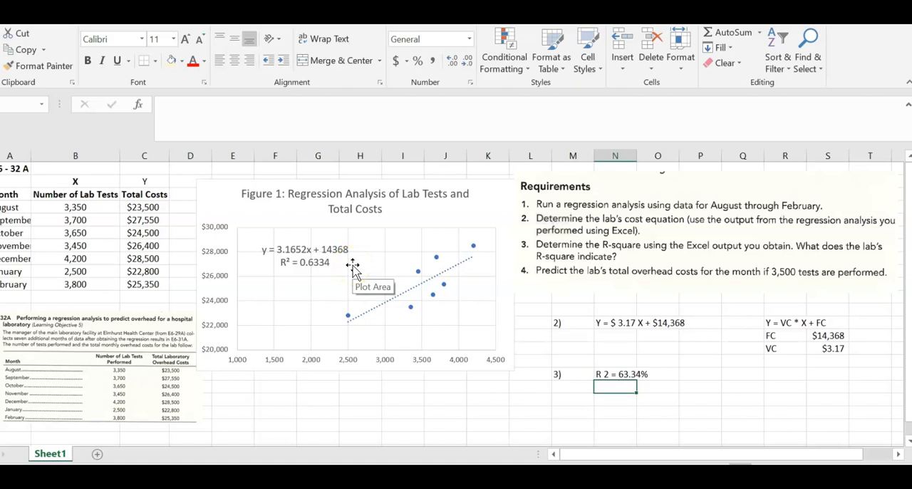
Step: Enter the answer number "4)" in column M two rows below "3)" and "Y" beside it in column N
{"action": "key", "text": "Down"}
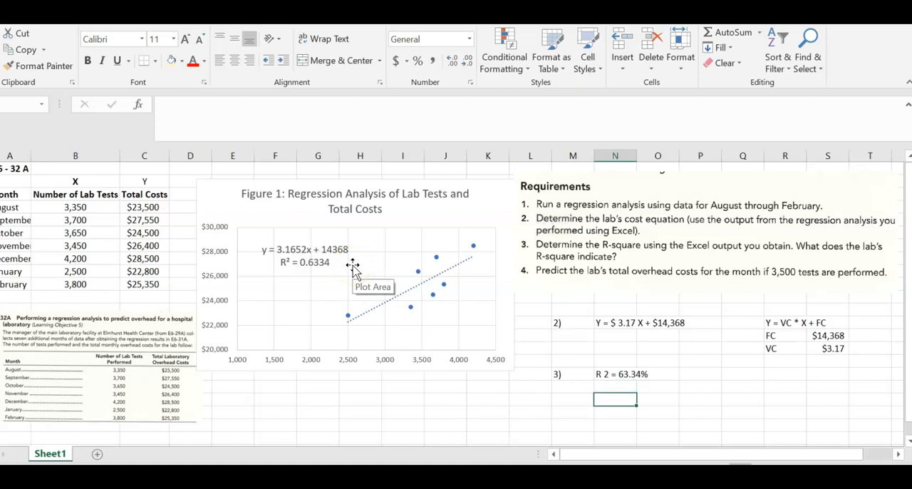
{"action": "key", "text": "Left"}
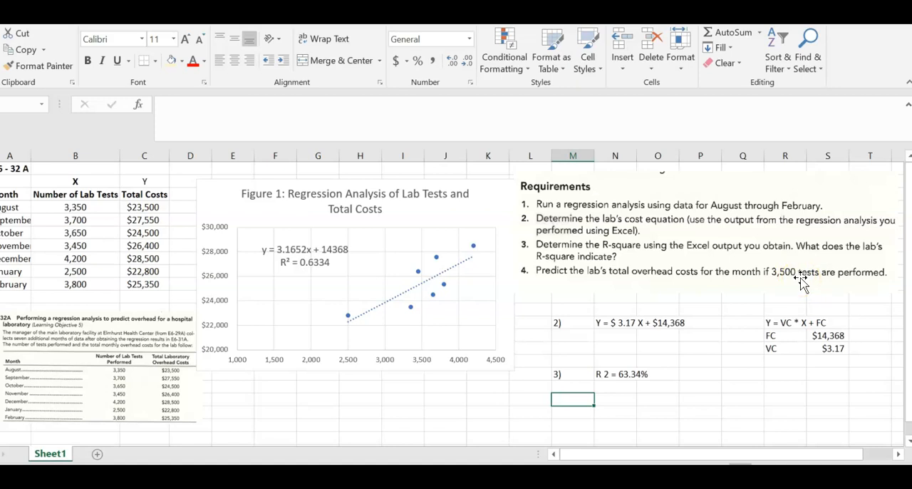
{"action": "type", "text": "4)"}
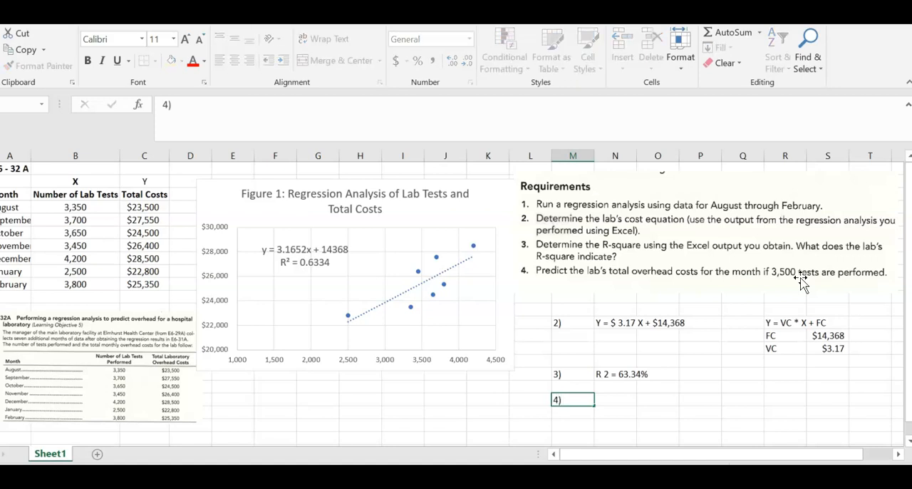
{"action": "key", "text": "Tab"}
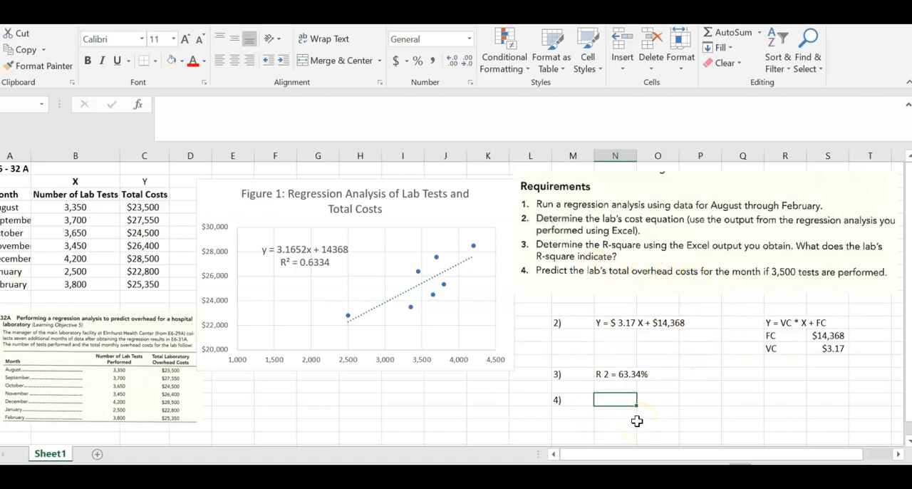
{"action": "type", "text": "Y"}
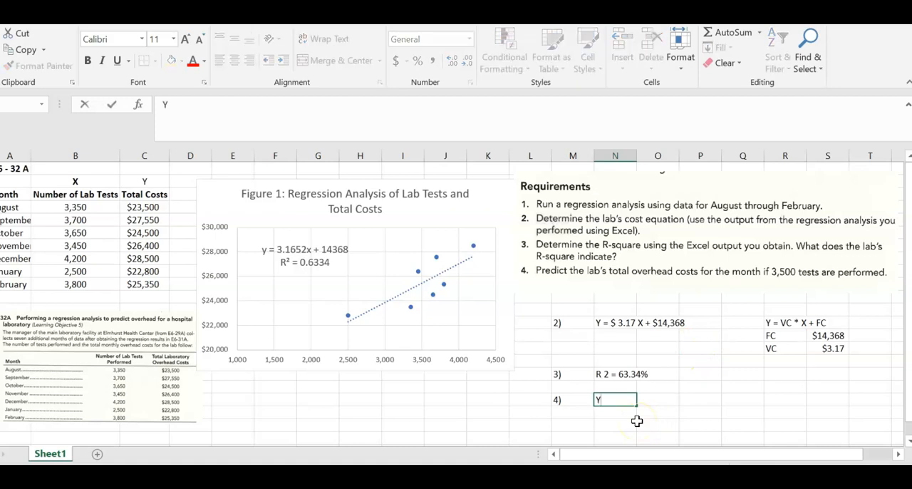
{"action": "key", "text": "Tab"}
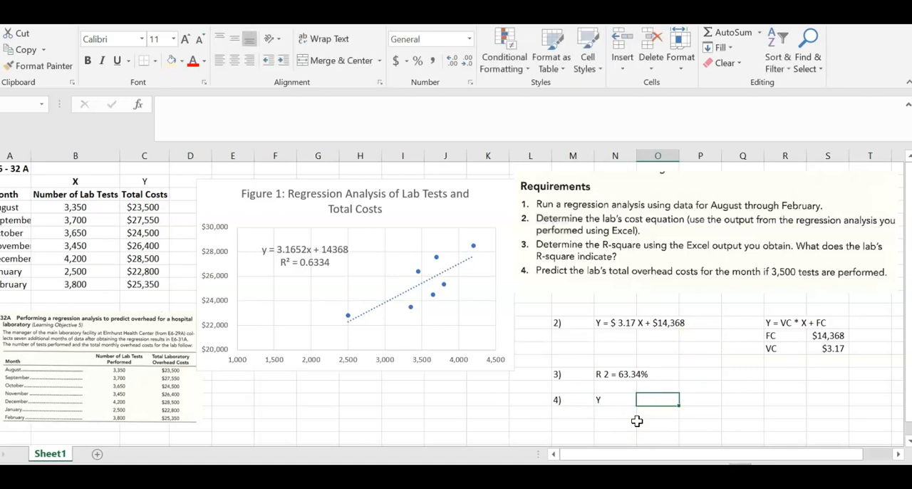